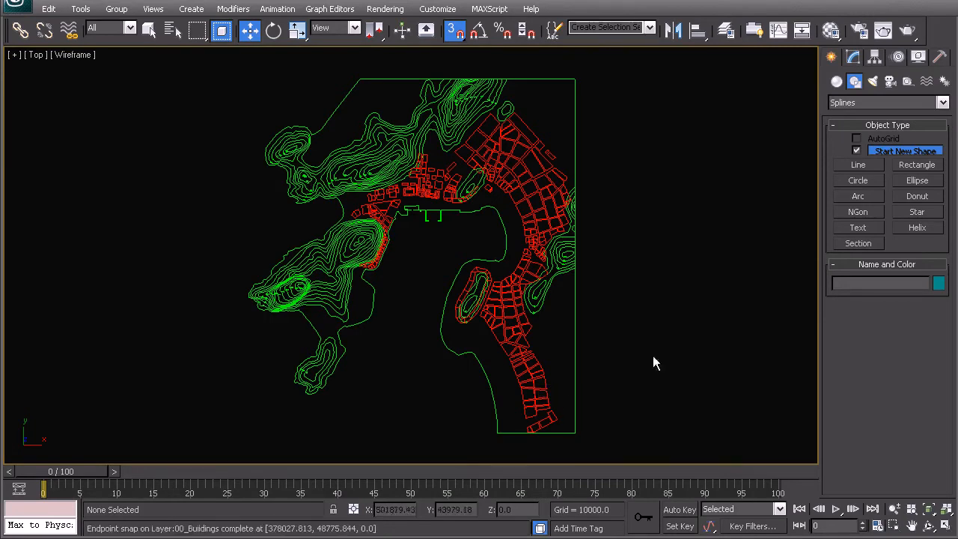
# Place a Point helper at the world origin (0, 0, 0) below the contour map, then deselect it.
pyautogui.click(908, 82)
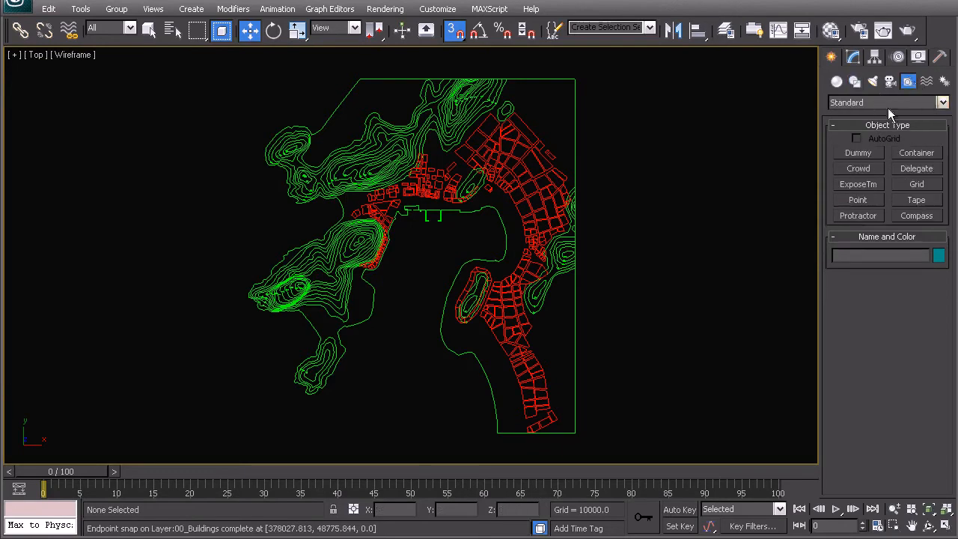
pyautogui.click(849, 200)
pyautogui.click(212, 422)
pyautogui.press('w')
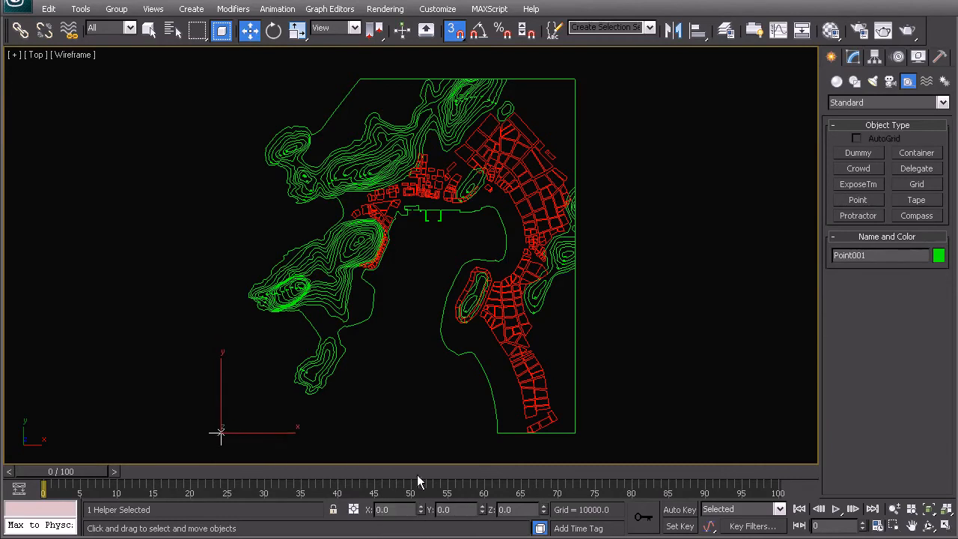
pyautogui.click(227, 328)
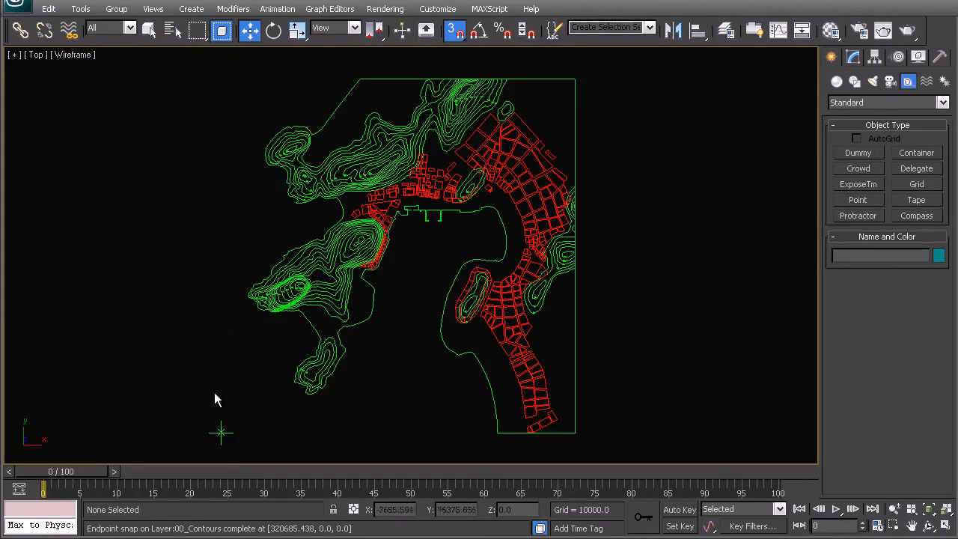
# Draw a rectangle snapped from the map border's upper-right corner to the point helper at the origin.
pyautogui.click(855, 81)
pyautogui.click(915, 165)
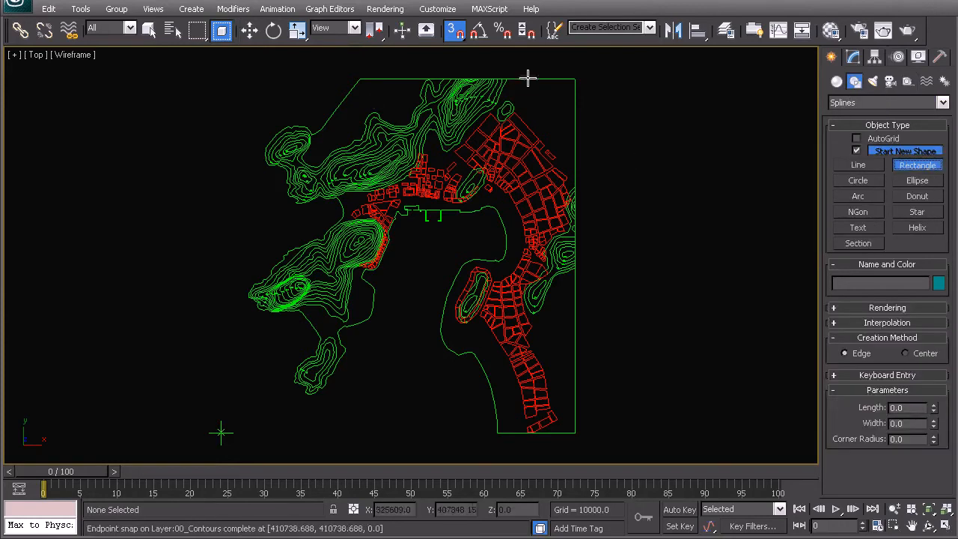
pyautogui.moveTo(573, 81); pyautogui.dragTo(221, 432)
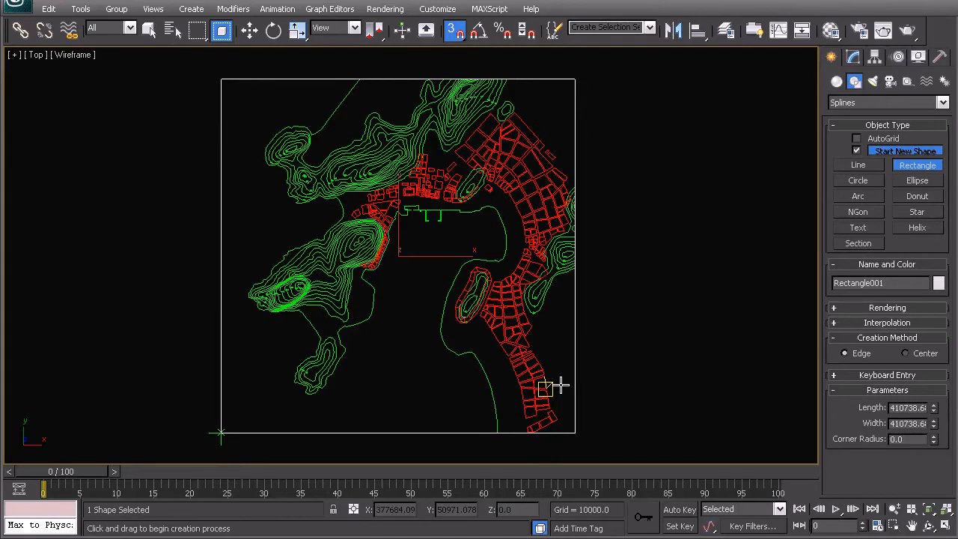
pyautogui.rightClick(608, 388)
pyautogui.click(609, 390)
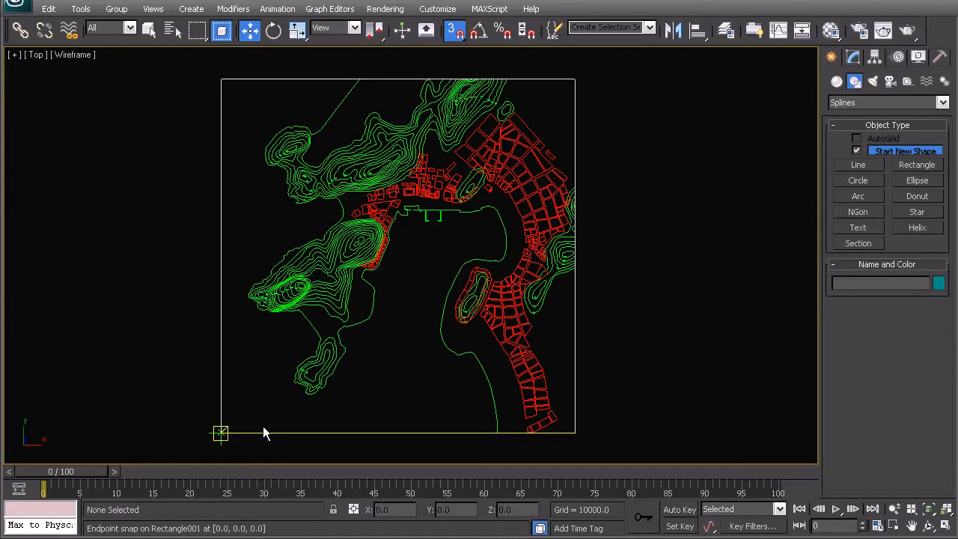
# Convert the rectangle around the map to an Editable Spline.
pyautogui.click(222, 120)
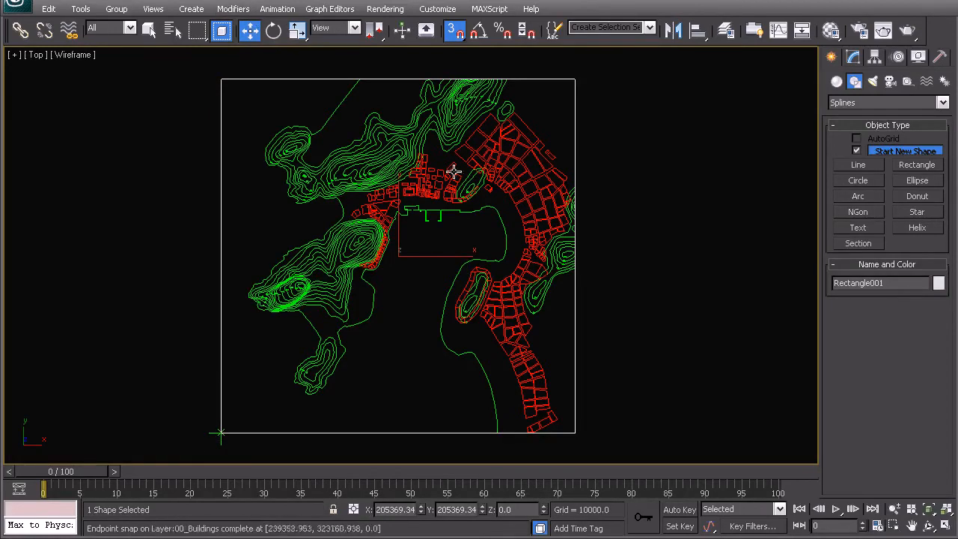
pyautogui.rightClick(450, 138)
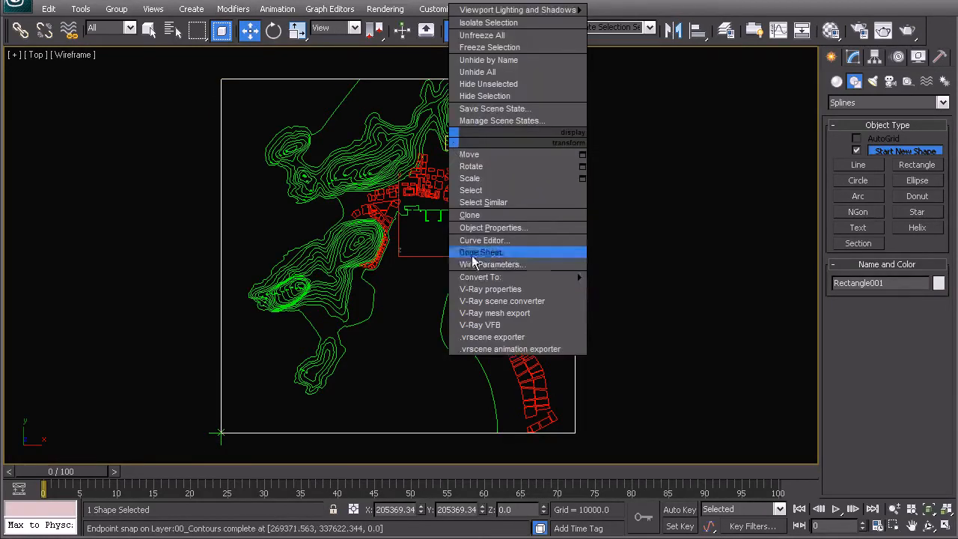
pyautogui.moveTo(490, 279)
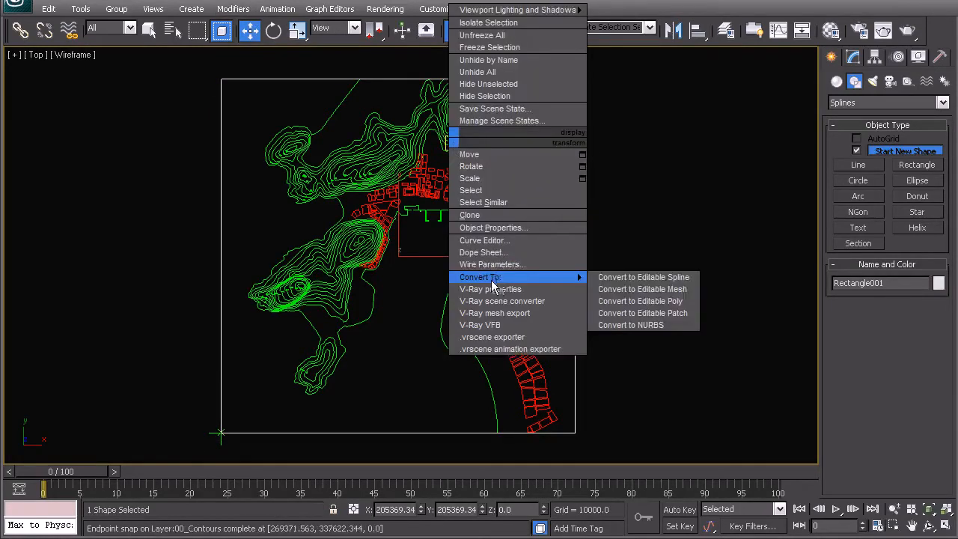
pyautogui.click(655, 282)
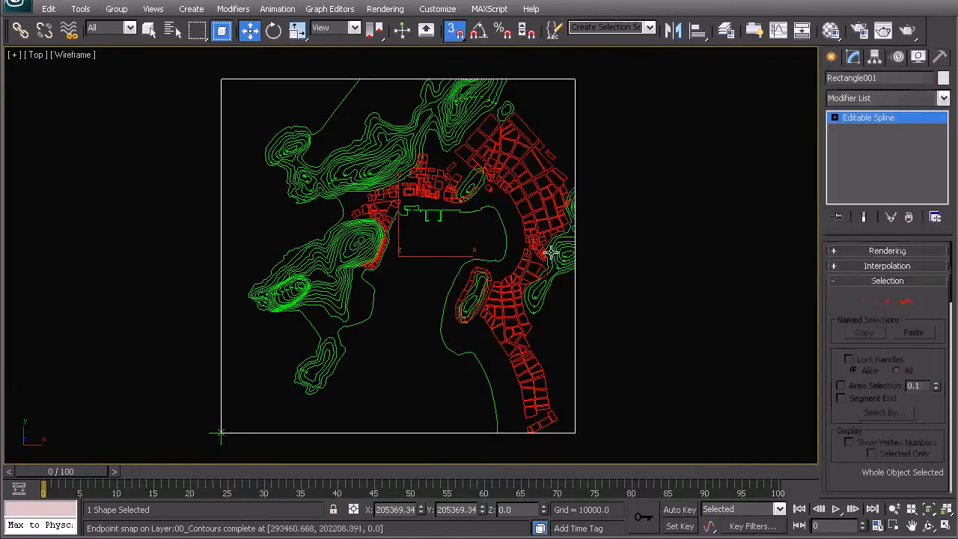
# With endpoint snapping off, refine the rectangle with new vertices near where the coastline meets its upper and lower edges.
pyautogui.click(886, 301)
pyautogui.rightClick(482, 196)
pyautogui.click(452, 260)
pyautogui.press('s')
pyautogui.scroll(2, 322, 232)
pyautogui.scroll(2, 246, 140)
pyautogui.scroll(2, 372, 239)
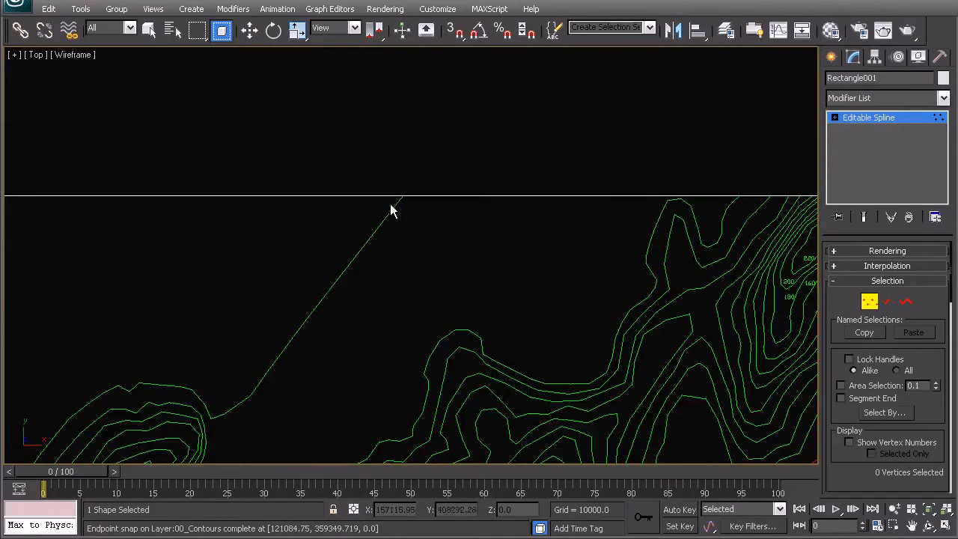
pyautogui.scroll(-5, 358, 235)
pyautogui.moveTo(371, 285); pyautogui.dragTo(317, 82, button='middle')
pyautogui.scroll(5, 383, 229)
pyautogui.moveTo(639, 396); pyautogui.dragTo(582, 404, button='middle')
pyautogui.click(527, 346)
pyautogui.press('w')
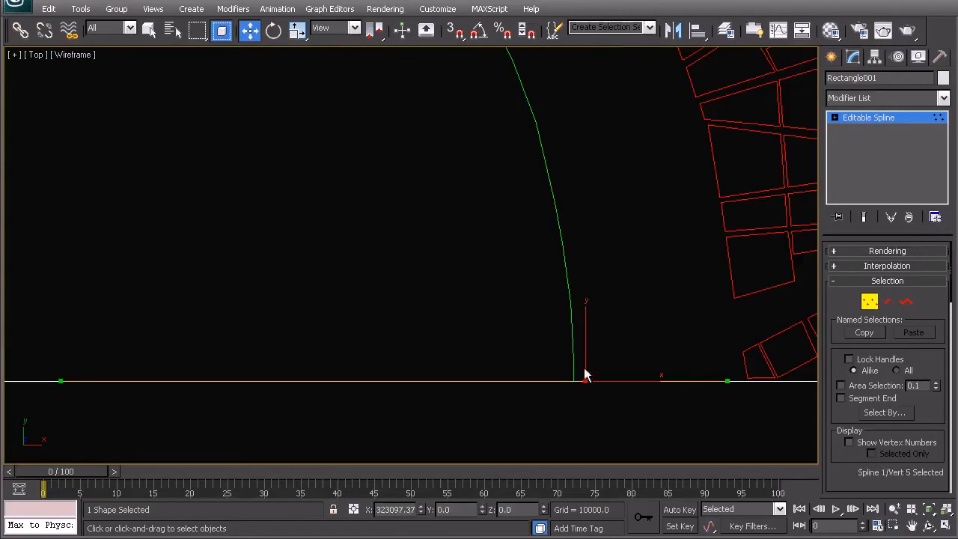
# Turn on 3D endpoint snapping and move the new lower-edge vertex onto the coastline's end.
pyautogui.click(463, 33)
pyautogui.rightClick(463, 33)
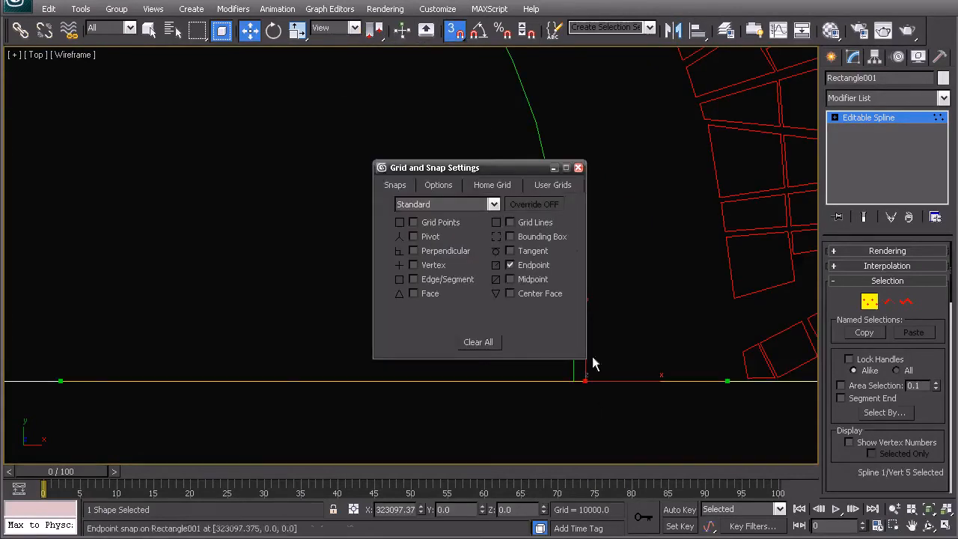
pyautogui.click(577, 167)
pyautogui.moveTo(585, 382); pyautogui.dragTo(574, 381)
pyautogui.scroll(-6, 456, 337)
# Change all of the rectangle's vertices to the Corner type.
pyautogui.rightClick(461, 270)
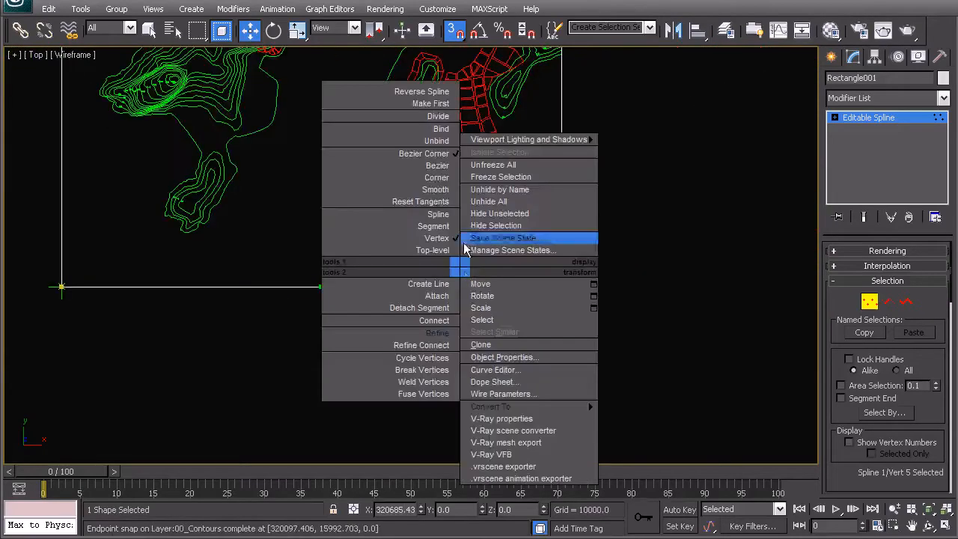
pyautogui.click(440, 180)
pyautogui.scroll(-2, 389, 290)
pyautogui.moveTo(318, 123); pyautogui.dragTo(358, 262, button='middle')
pyautogui.scroll(1, 358, 224)
pyautogui.hotkey('ctrl', 'a')
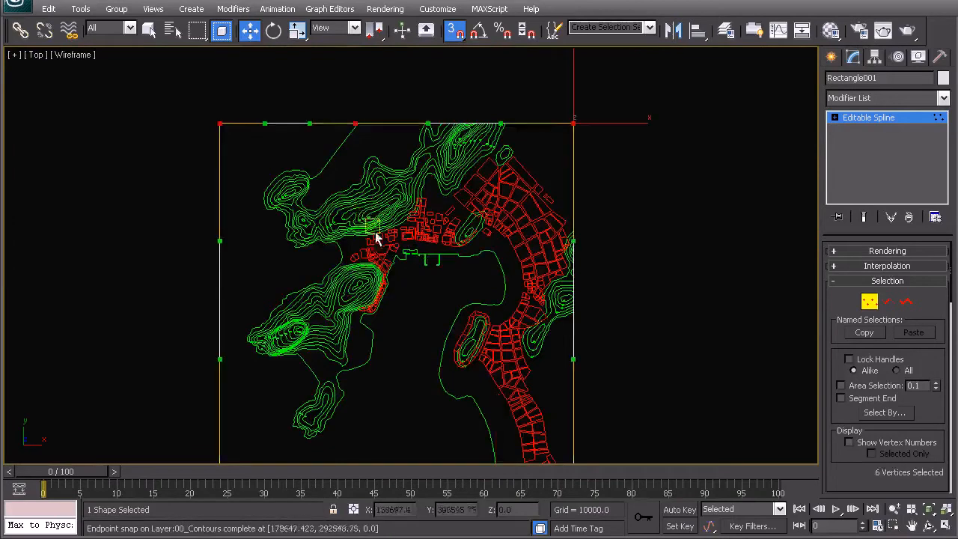
pyautogui.rightClick(410, 230)
pyautogui.click(382, 139)
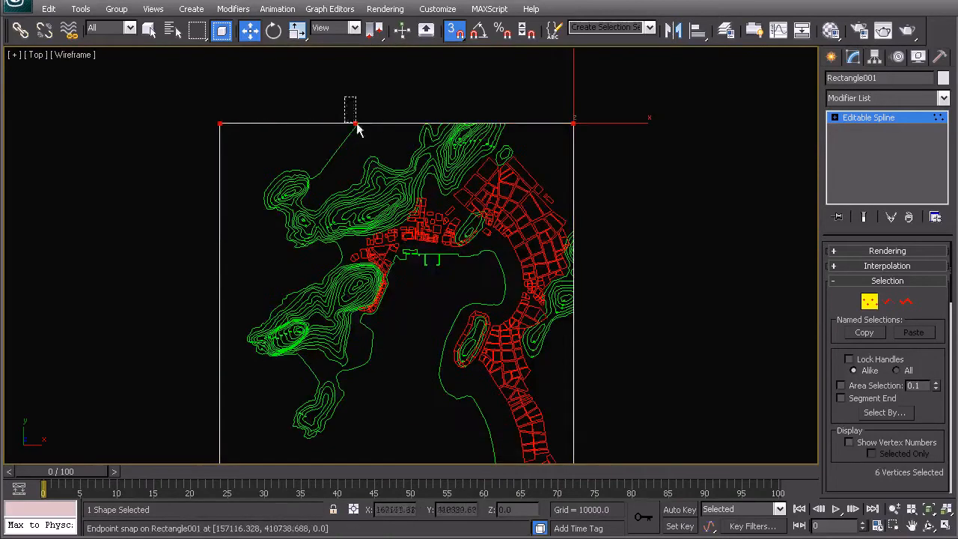
# Snap the new upper-edge vertex of the rectangle onto the coastline's end.
pyautogui.click(357, 123)
pyautogui.scroll(2, 337, 145)
pyautogui.moveTo(337, 145); pyautogui.dragTo(412, 367, button='middle')
pyautogui.scroll(3, 409, 257)
pyautogui.moveTo(367, 222); pyautogui.dragTo(400, 307, button='middle')
pyautogui.scroll(1, 397, 239)
pyautogui.moveTo(363, 260); pyautogui.dragTo(385, 259)
pyautogui.click(432, 223)
pyautogui.scroll(-2, 417, 258)
pyautogui.scroll(-3, 417, 263)
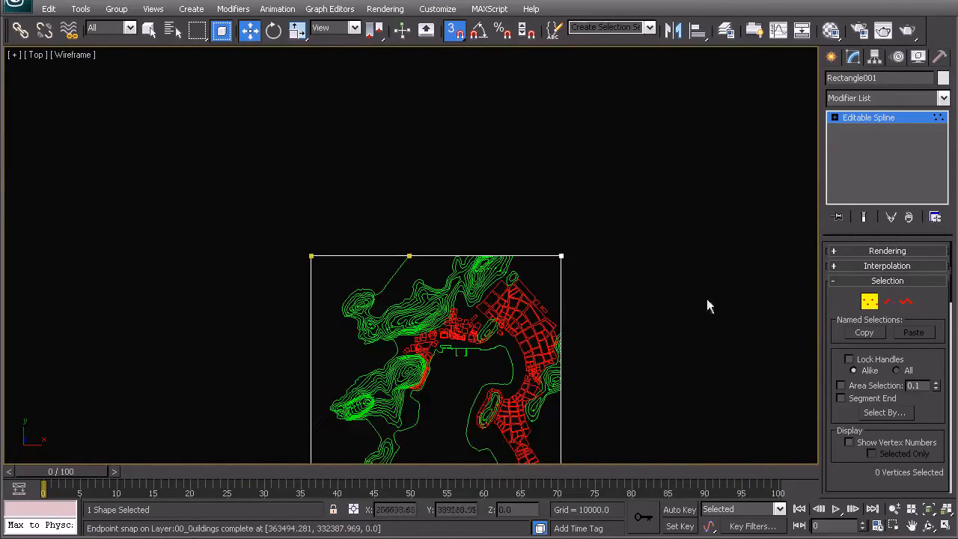
# Detach the rectangle's three landward segments between the two added vertices as a separate shape and return to object level.
pyautogui.click(887, 301)
pyautogui.moveTo(484, 275); pyautogui.dragTo(466, 241, button='middle')
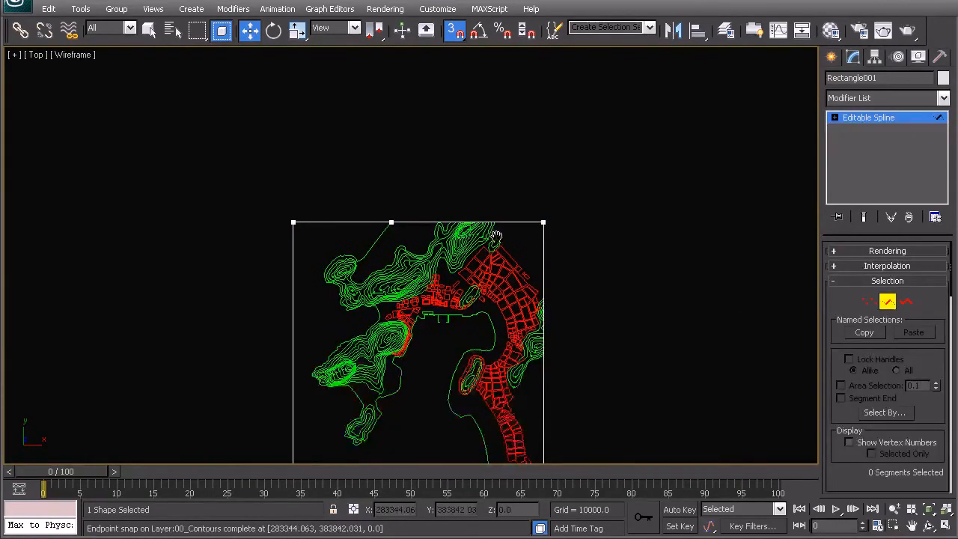
pyautogui.moveTo(595, 339); pyautogui.dragTo(519, 274, button='middle')
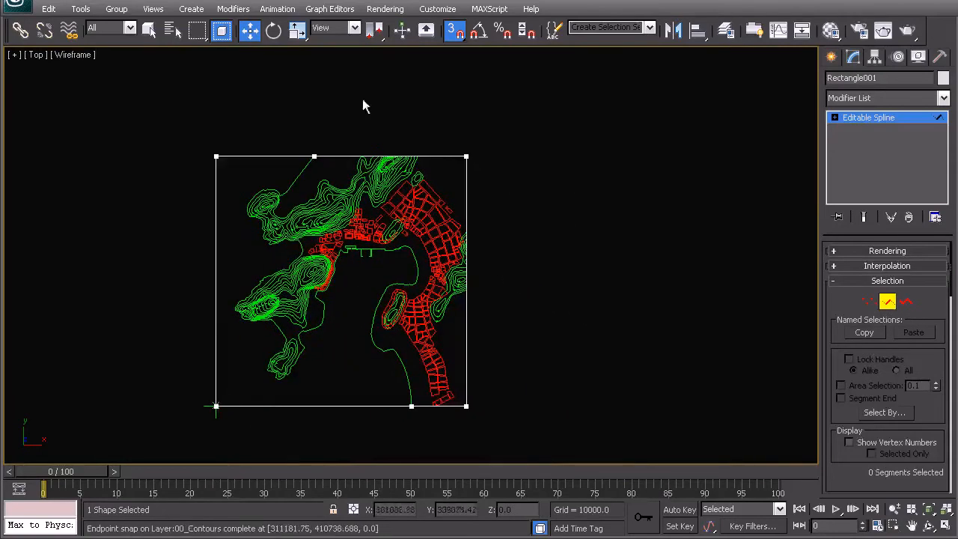
pyautogui.click(228, 30)
pyautogui.moveTo(531, 228); pyautogui.dragTo(411, 152)
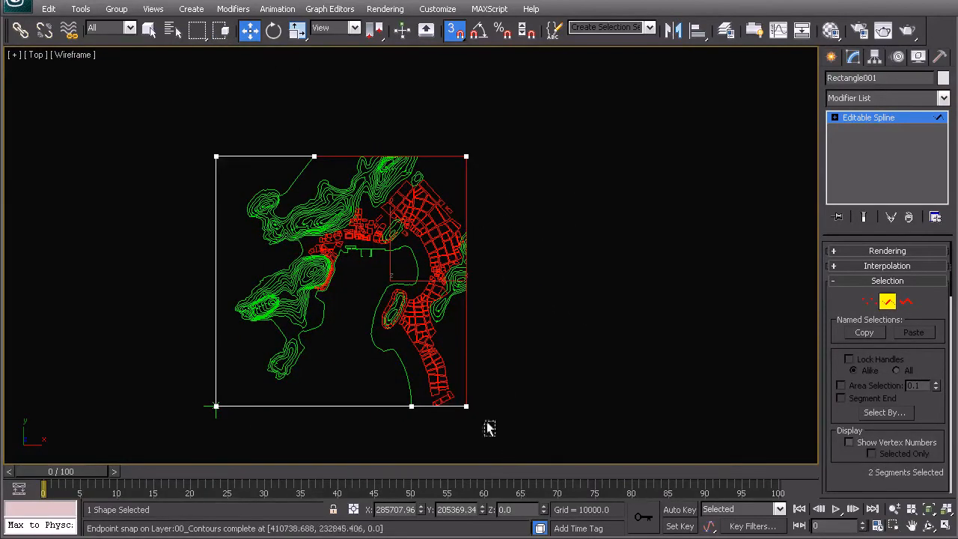
pyautogui.keyDown('ctrl'); pyautogui.moveTo(487, 358); pyautogui.dragTo(442, 426); pyautogui.keyUp('ctrl')
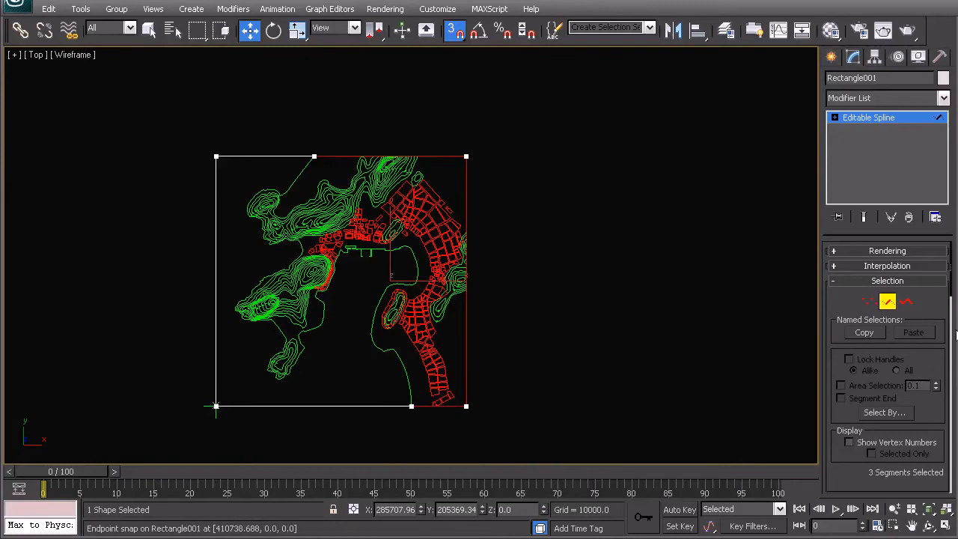
pyautogui.moveTo(951, 293); pyautogui.dragTo(953, 469)
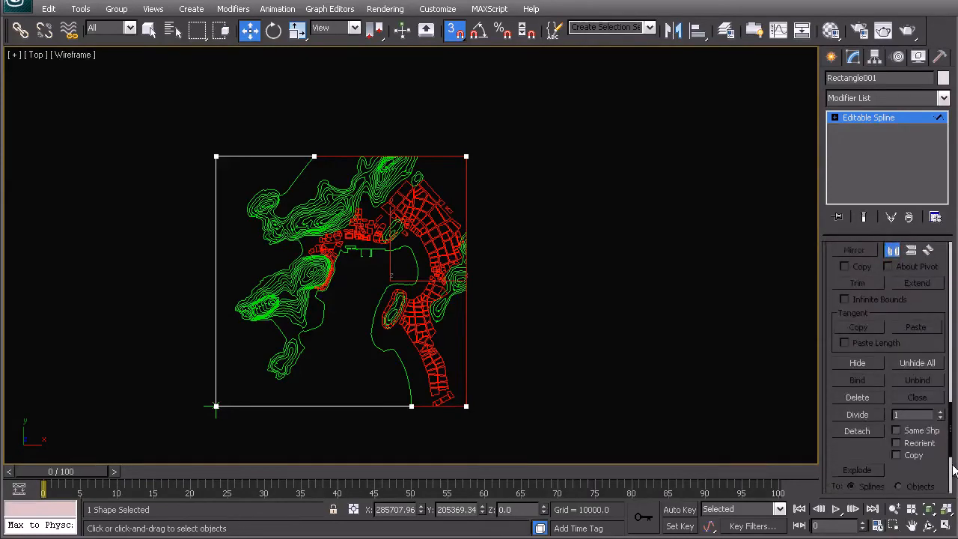
pyautogui.click(858, 431)
pyautogui.click(524, 272)
pyautogui.rightClick(494, 314)
pyautogui.click(465, 280)
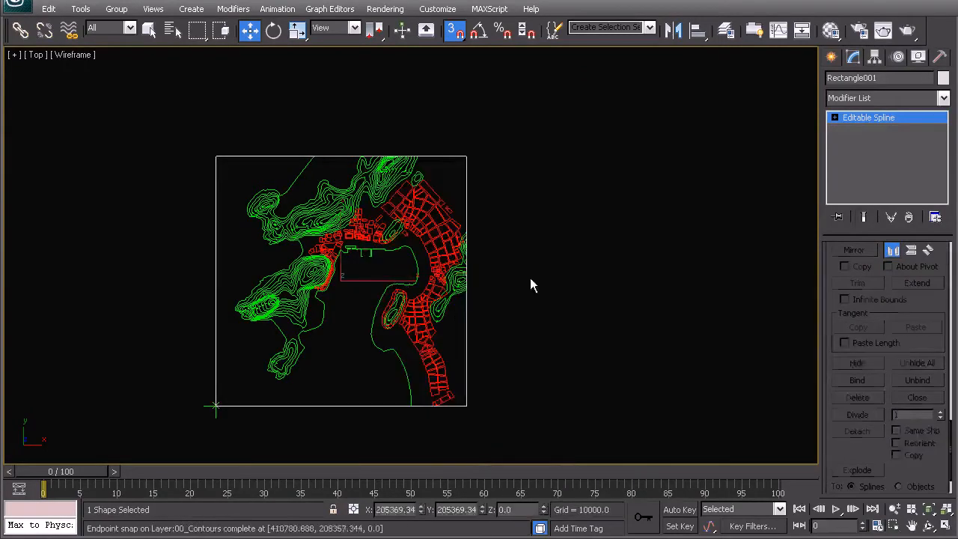
# Detach the closed coastline spline from the contours object as a separate shape and return to object level.
pyautogui.click(458, 314)
pyautogui.click(402, 367)
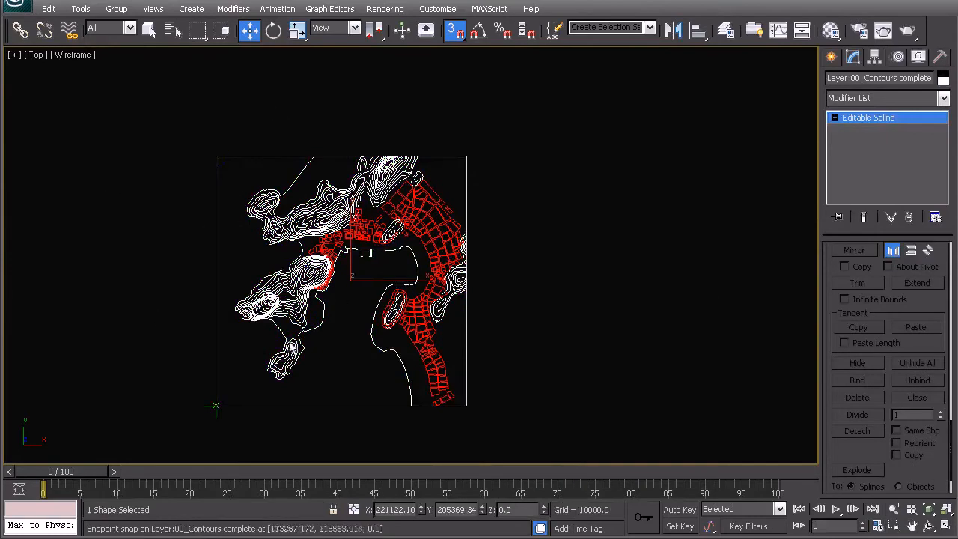
pyautogui.moveTo(949, 445); pyautogui.dragTo(944, 267)
pyautogui.click(906, 301)
pyautogui.click(401, 375)
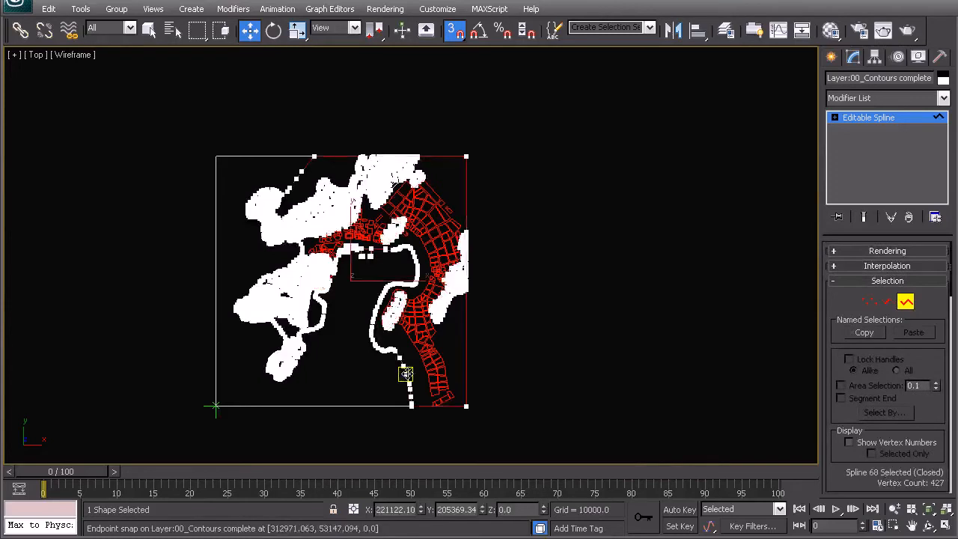
pyautogui.scroll(10, 379, 333)
pyautogui.moveTo(195, 255); pyautogui.dragTo(565, 127, button='middle')
pyautogui.moveTo(242, 382); pyautogui.dragTo(428, 266, button='middle')
pyautogui.scroll(3, 428, 265)
pyautogui.scroll(-6, 431, 261)
pyautogui.moveTo(521, 152); pyautogui.dragTo(522, 399, button='middle')
pyautogui.moveTo(520, 238); pyautogui.dragTo(502, 458, button='middle')
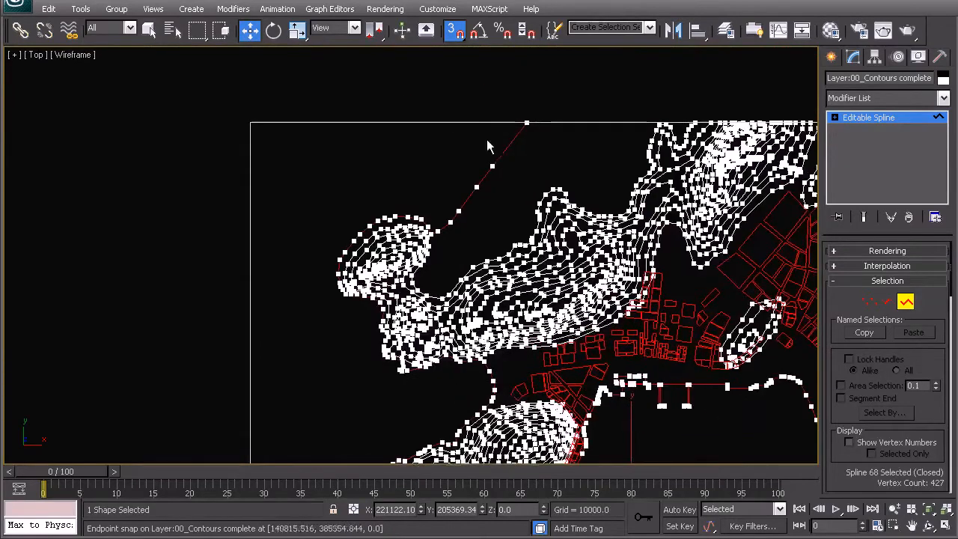
pyautogui.scroll(-5, 516, 151)
pyautogui.moveTo(550, 199); pyautogui.dragTo(503, 108, button='middle')
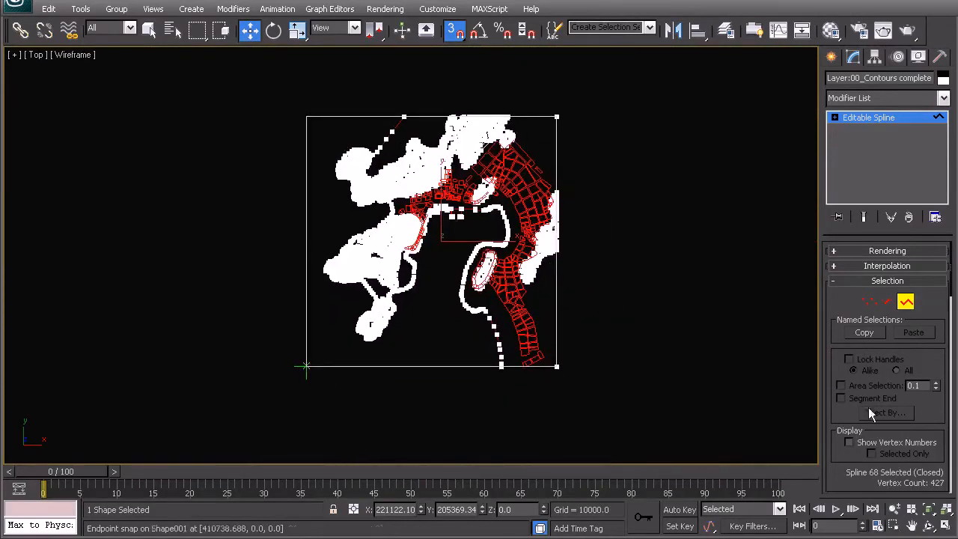
pyautogui.moveTo(951, 285); pyautogui.dragTo(946, 467)
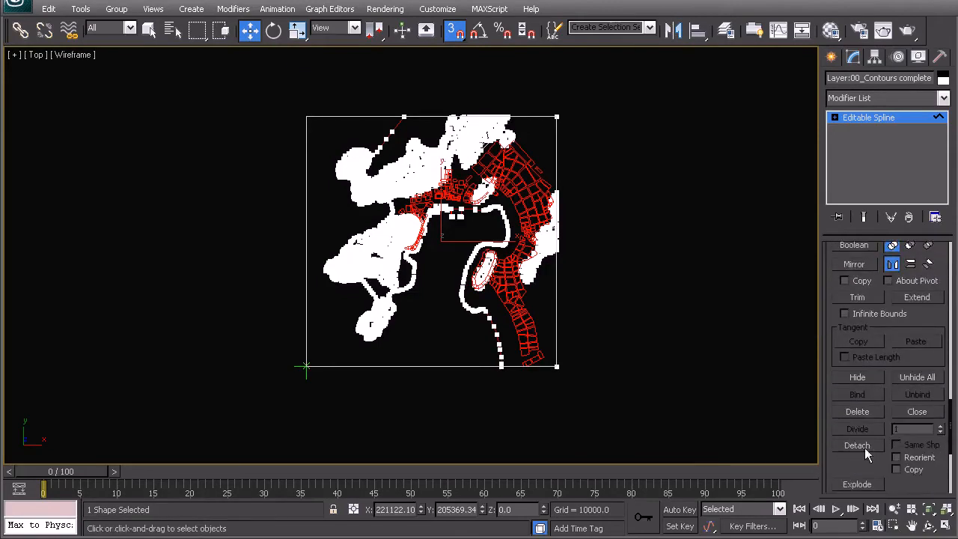
pyautogui.click(869, 449)
pyautogui.click(522, 271)
pyautogui.rightClick(510, 275)
pyautogui.click(491, 261)
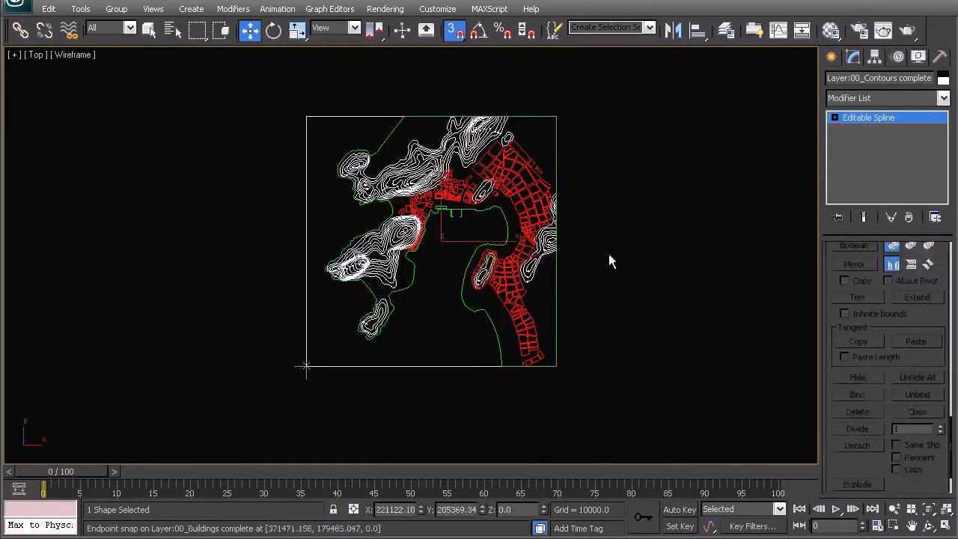
# Check the extent of the detached coastline shape by selecting it, then clear the selection.
pyautogui.click(609, 255)
pyautogui.click(520, 232)
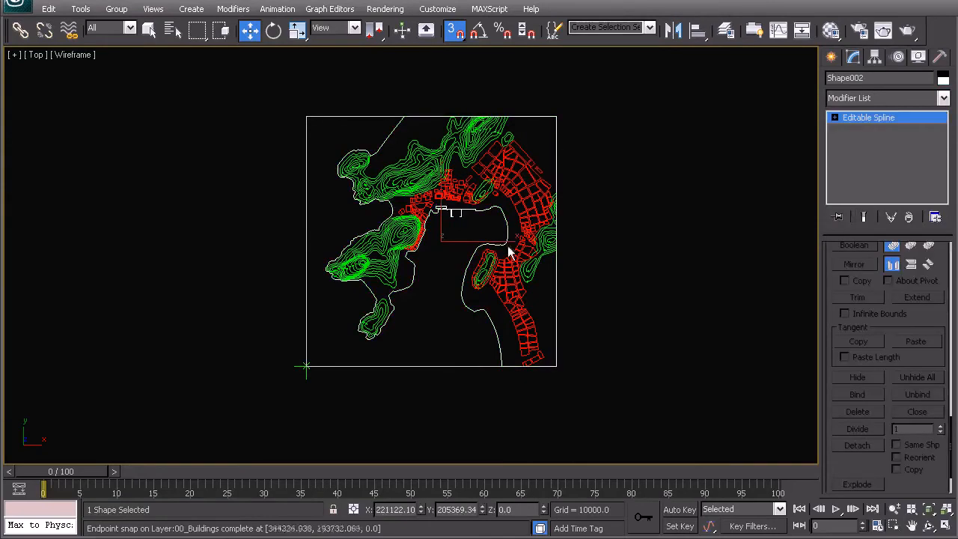
pyautogui.click(671, 342)
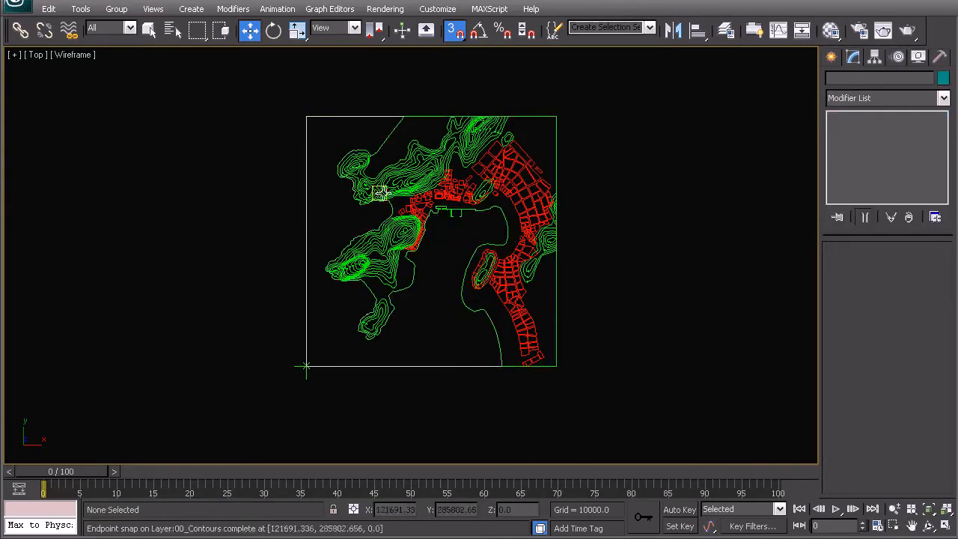
# Set the remaining rectangle spline's object color to the dusty mauve-grey custom color.
pyautogui.scroll(2, 392, 225)
pyautogui.moveTo(419, 326); pyautogui.dragTo(424, 290, button='middle')
pyautogui.click(411, 377)
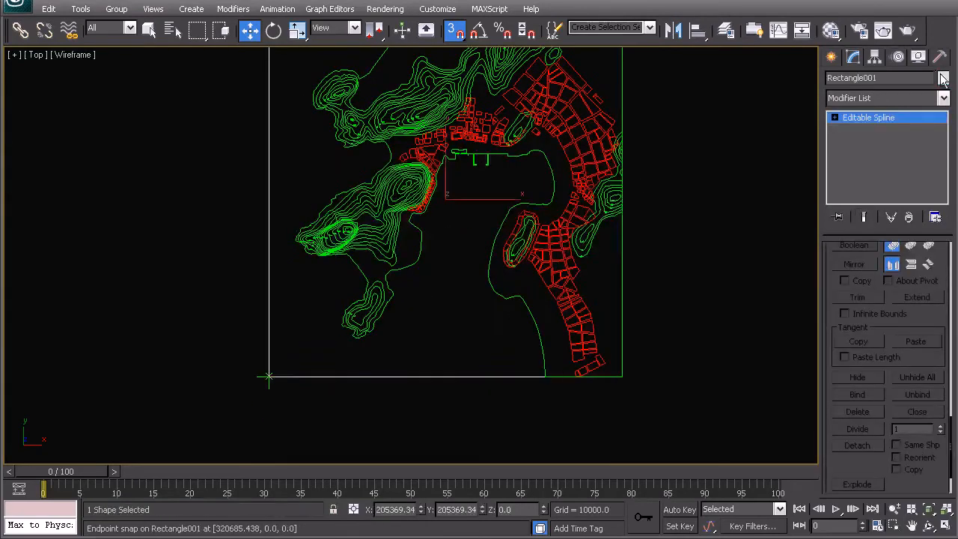
pyautogui.click(944, 78)
pyautogui.click(442, 187)
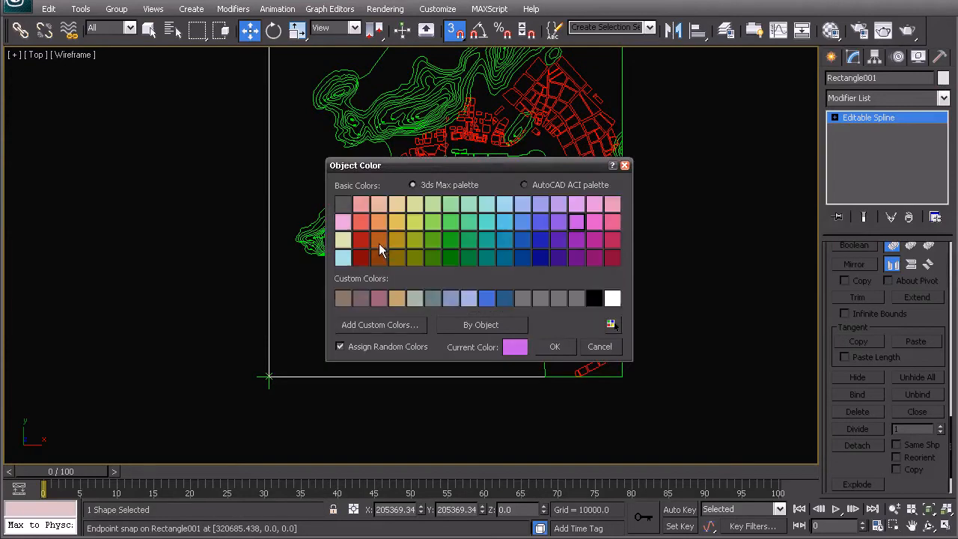
pyautogui.click(362, 297)
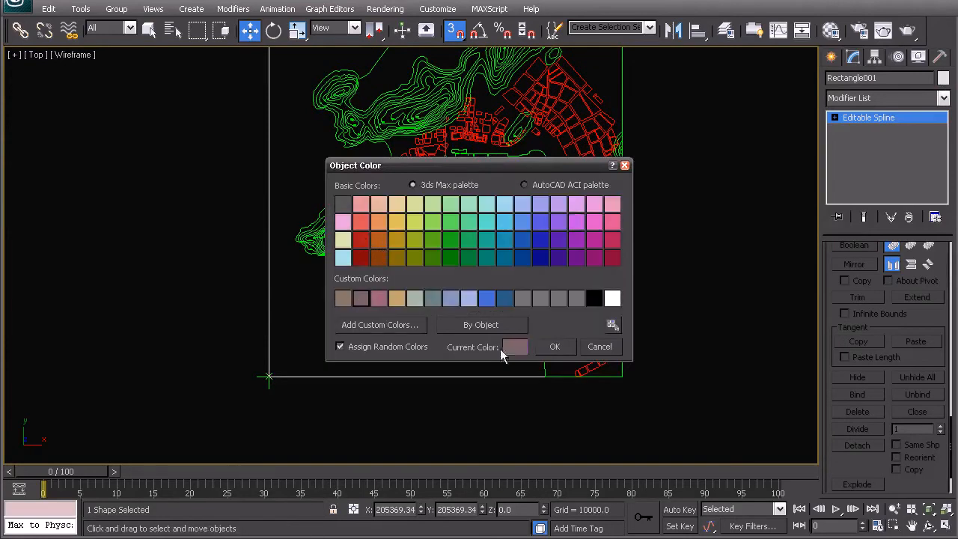
pyautogui.click(556, 347)
# Select the closed land boundary shape and examine its coastline against the remaining sea-side rectangle spline.
pyautogui.click(534, 322)
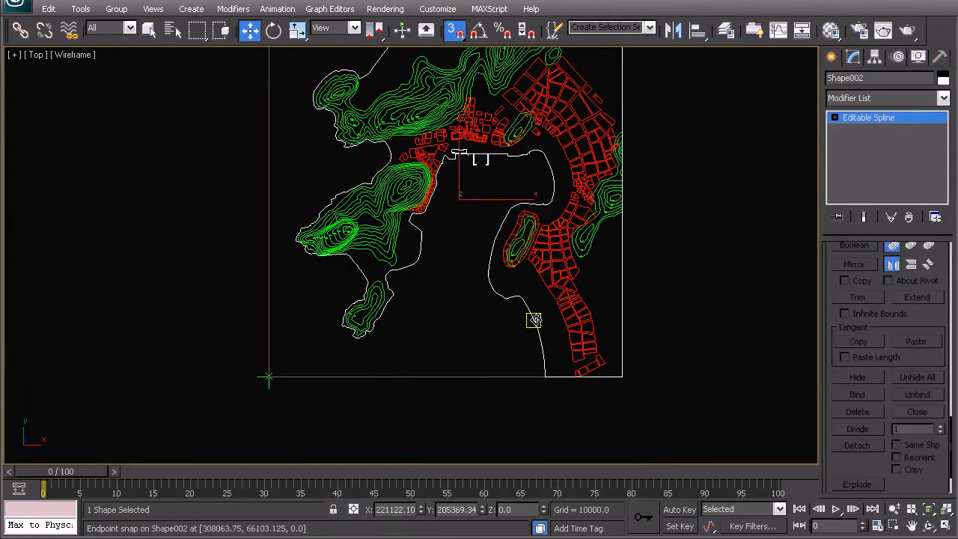
pyautogui.moveTo(546, 220)
pyautogui.mouseDown(button='middle')
pyautogui.moveTo(556, 298)
pyautogui.moveTo(552, 280)
pyautogui.mouseUp(button='middle')
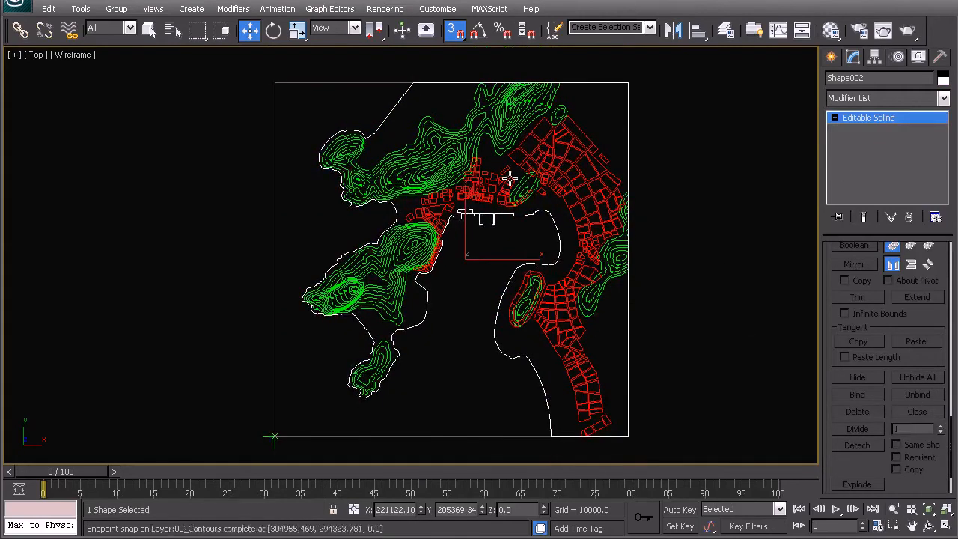
pyautogui.moveTo(952, 433); pyautogui.dragTo(949, 240)
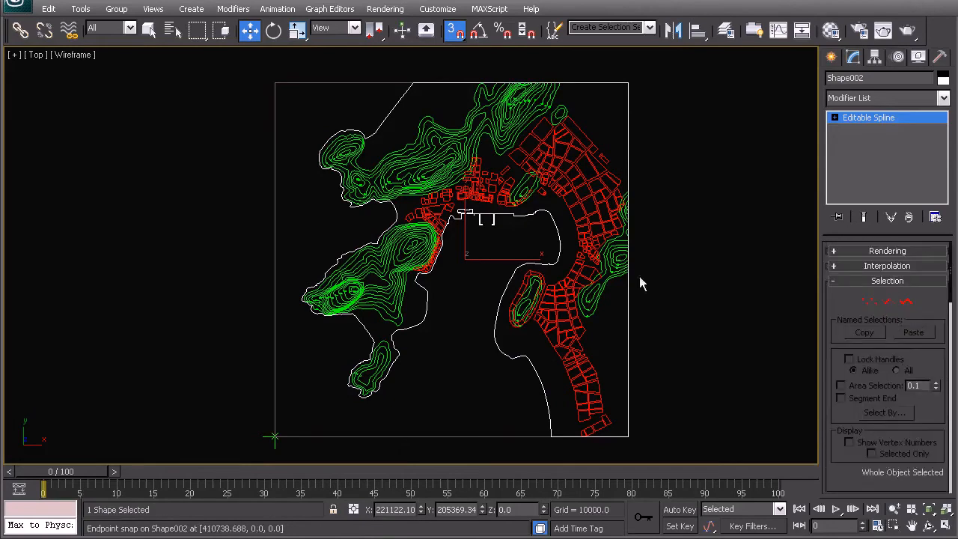
pyautogui.moveTo(462, 247); pyautogui.dragTo(457, 220, button='middle')
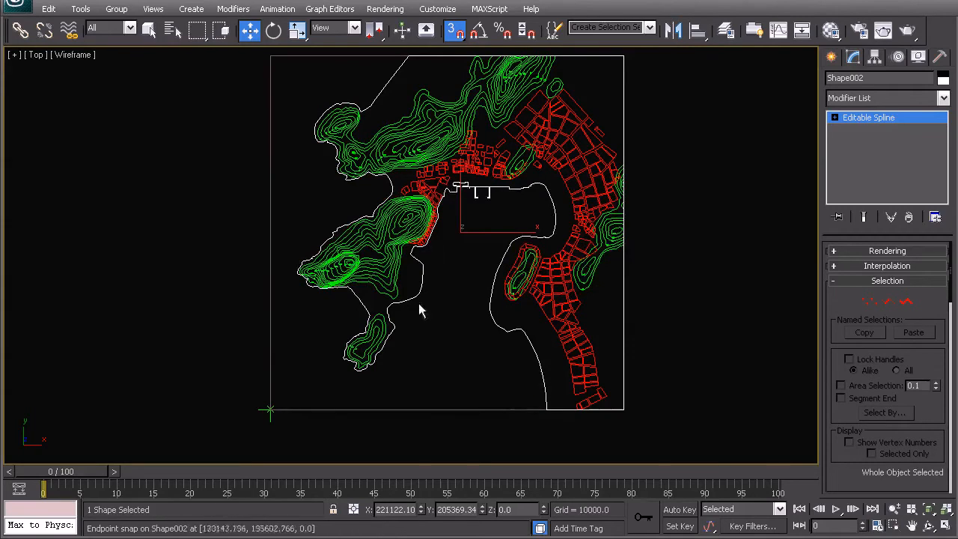
pyautogui.rightClick(447, 333)
pyautogui.click(421, 319)
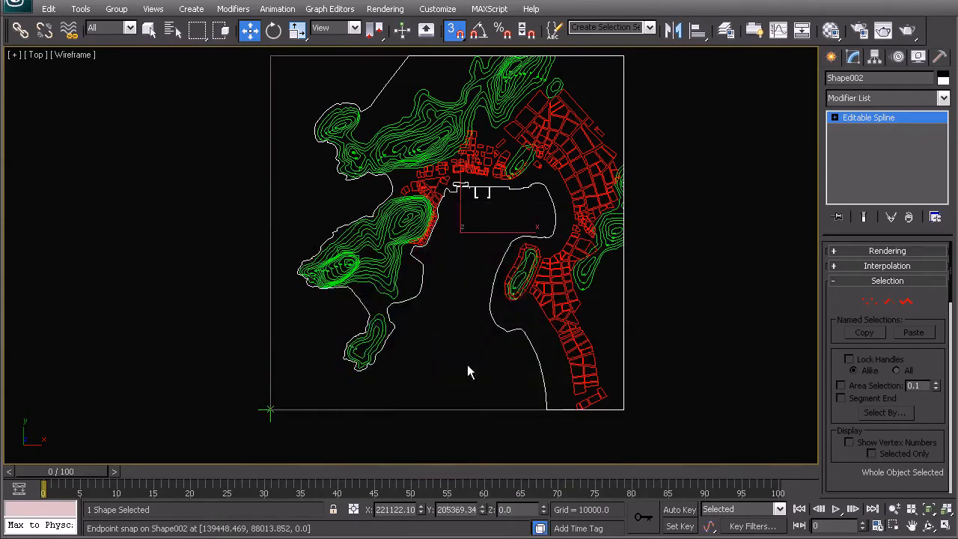
pyautogui.click(471, 419)
pyautogui.click(471, 408)
pyautogui.click(484, 379)
pyautogui.click(494, 323)
pyautogui.moveTo(380, 270); pyautogui.dragTo(394, 308, button='middle')
pyautogui.moveTo(464, 325); pyautogui.dragTo(450, 298, button='middle')
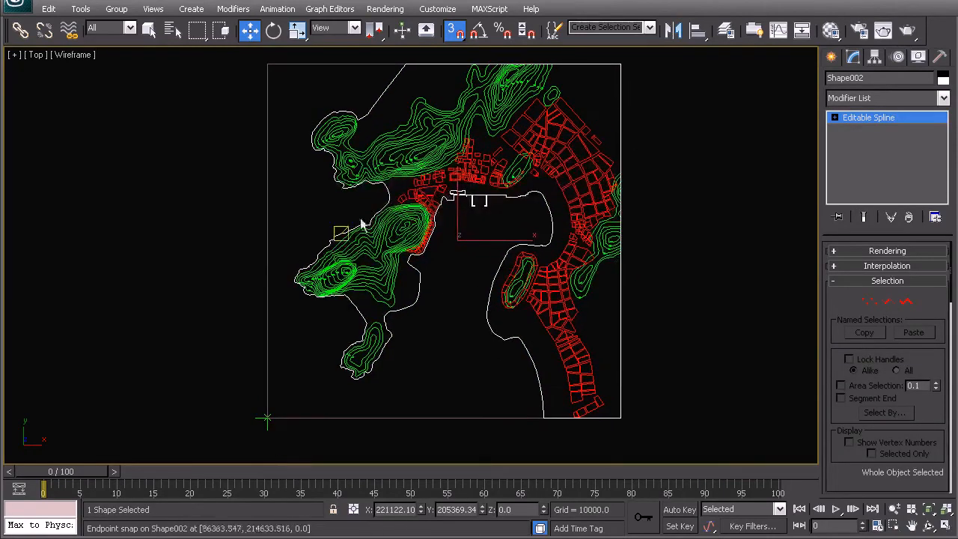
# Clone the land boundary shape in place, delete the clone's three landward border segments, and return to object level.
pyautogui.hotkey('ctrl', 'v')
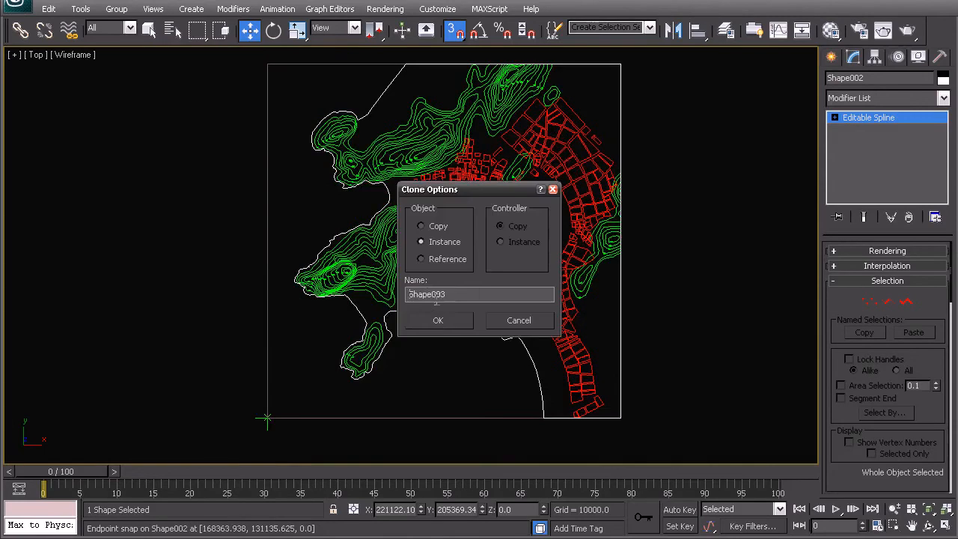
pyautogui.click(438, 319)
pyautogui.click(888, 301)
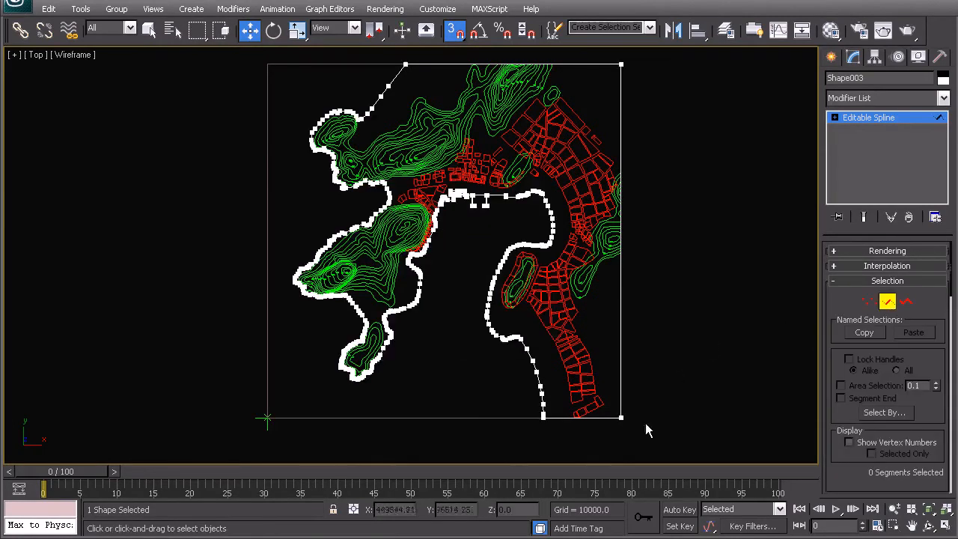
pyautogui.moveTo(649, 159); pyautogui.dragTo(644, 274, button='middle')
pyautogui.click(556, 179)
pyautogui.press('Delete')
pyautogui.rightClick(436, 207)
pyautogui.click(413, 192)
# Select the sea-side rectangle spline together with the cloned coastline, isolate both shapes, and clear the selection.
pyautogui.keyDown('ctrl'); pyautogui.click(372, 177); pyautogui.keyUp('ctrl')
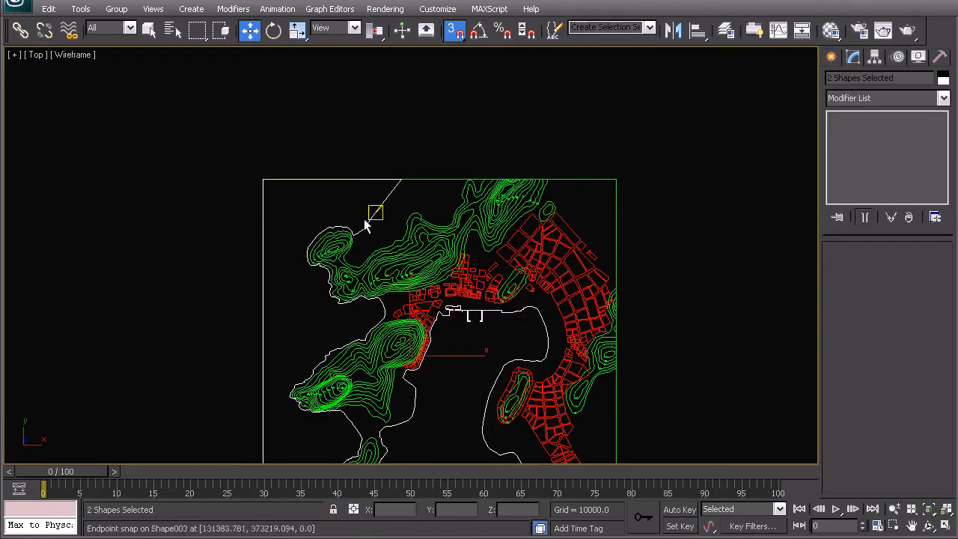
pyautogui.rightClick(404, 238)
pyautogui.click(439, 123)
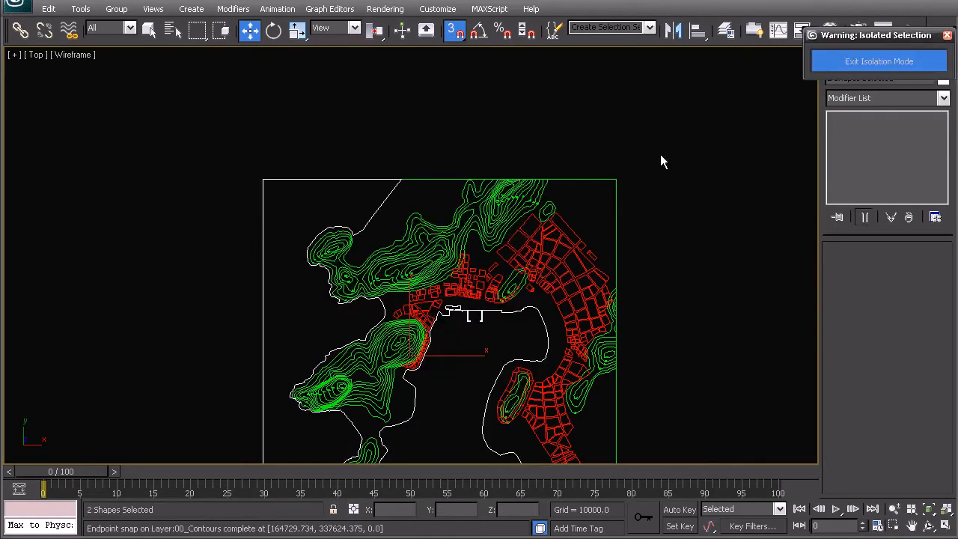
pyautogui.click(550, 142)
# Attach the sea-side rectangle spline to the cloned coastline shape and end the Attach command.
pyautogui.click(382, 109)
pyautogui.rightClick(401, 134)
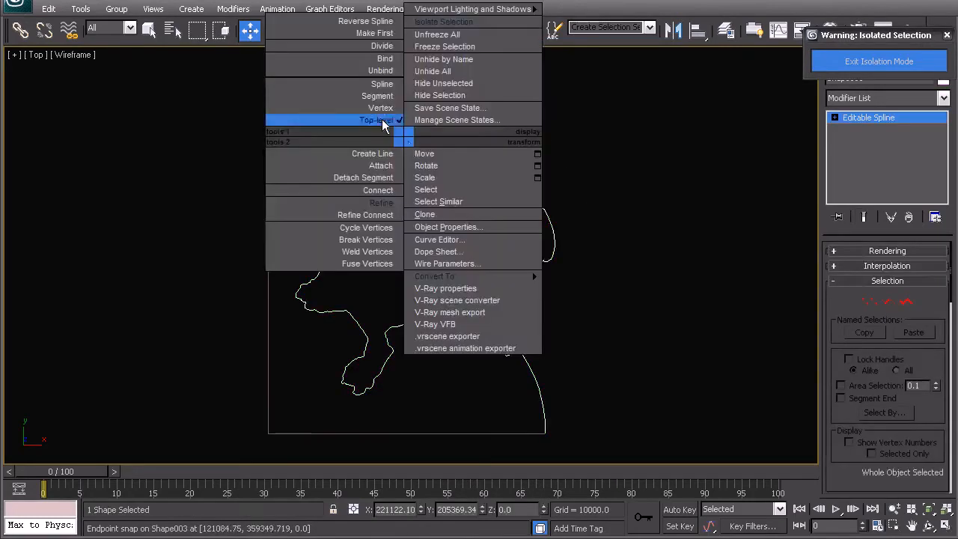
pyautogui.click(381, 165)
pyautogui.click(372, 83)
pyautogui.rightClick(416, 132)
pyautogui.click(395, 114)
# Weld the overlapping end vertices at both junctions of the coastline and the rectangle, and exit isolation mode.
pyautogui.click(868, 301)
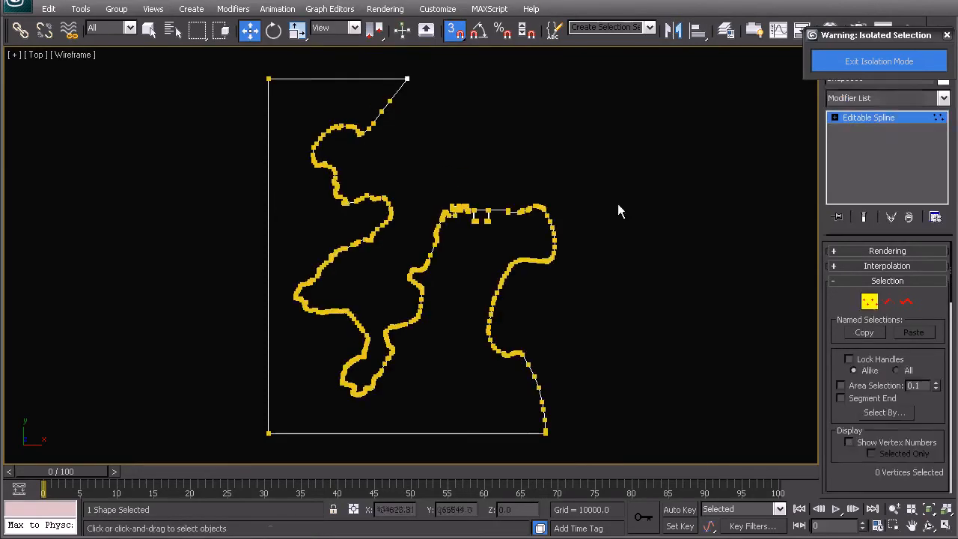
pyautogui.moveTo(537, 428); pyautogui.dragTo(535, 426)
pyautogui.moveTo(527, 382); pyautogui.dragTo(482, 262, button='middle')
pyautogui.scroll(3, 519, 364)
pyautogui.moveTo(666, 417); pyautogui.dragTo(368, 237, button='middle')
pyautogui.scroll(1, 283, 202)
pyautogui.moveTo(269, 174); pyautogui.dragTo(375, 225)
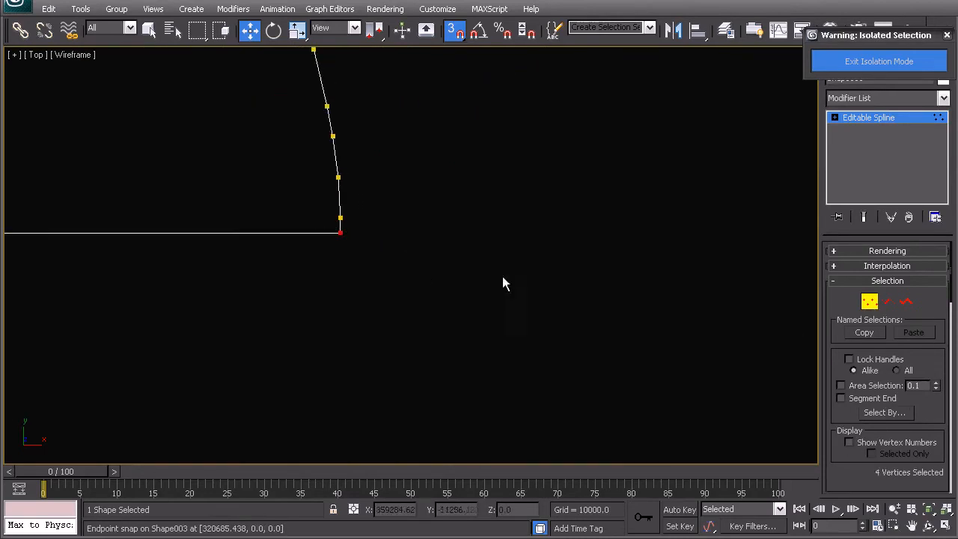
pyautogui.rightClick(405, 254)
pyautogui.click(407, 372)
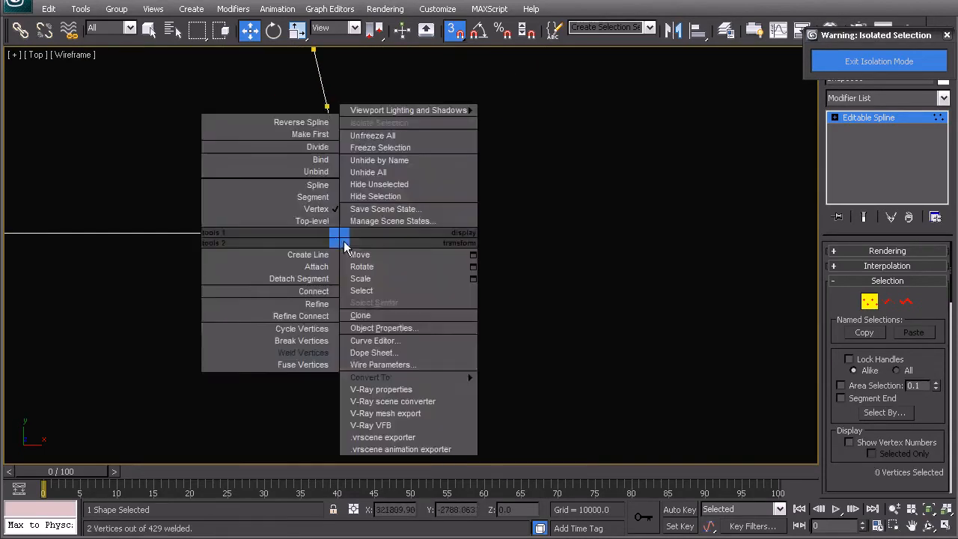
pyautogui.click(332, 265)
pyautogui.scroll(-5, 403, 279)
pyautogui.scroll(3, 362, 196)
pyautogui.click(861, 63)
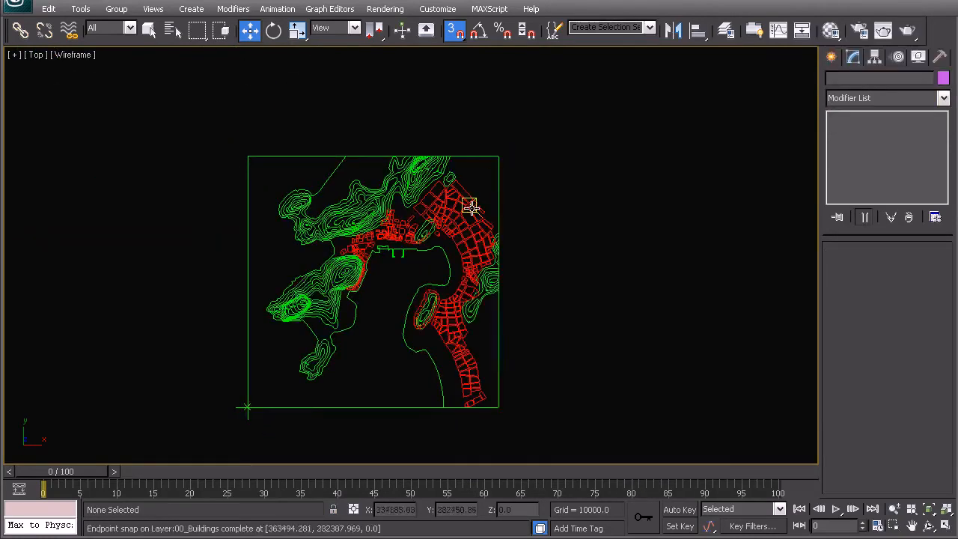
# Check the extents of the sea and land boundary shapes by selecting each in turn, and clear the selection.
pyautogui.moveTo(458, 242); pyautogui.dragTo(469, 215, button='middle')
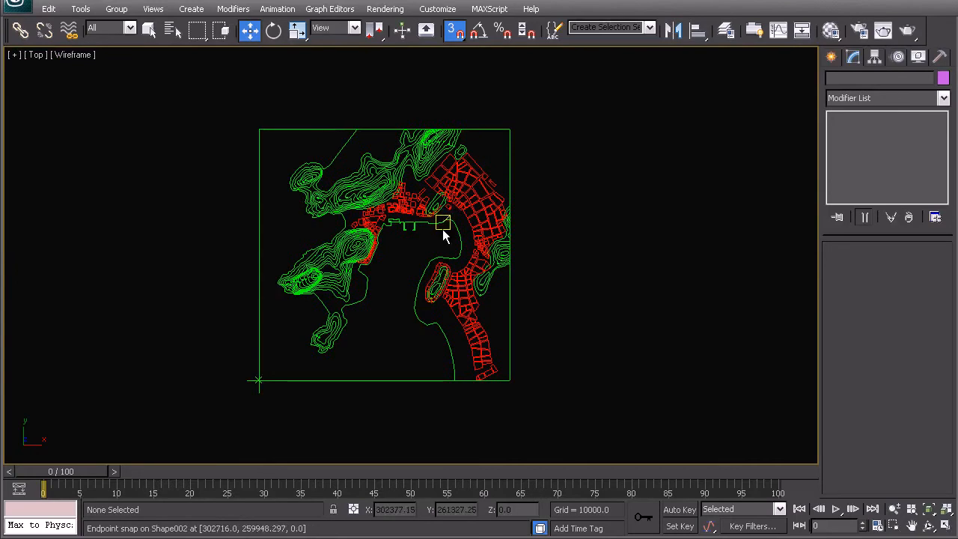
pyautogui.click(341, 156)
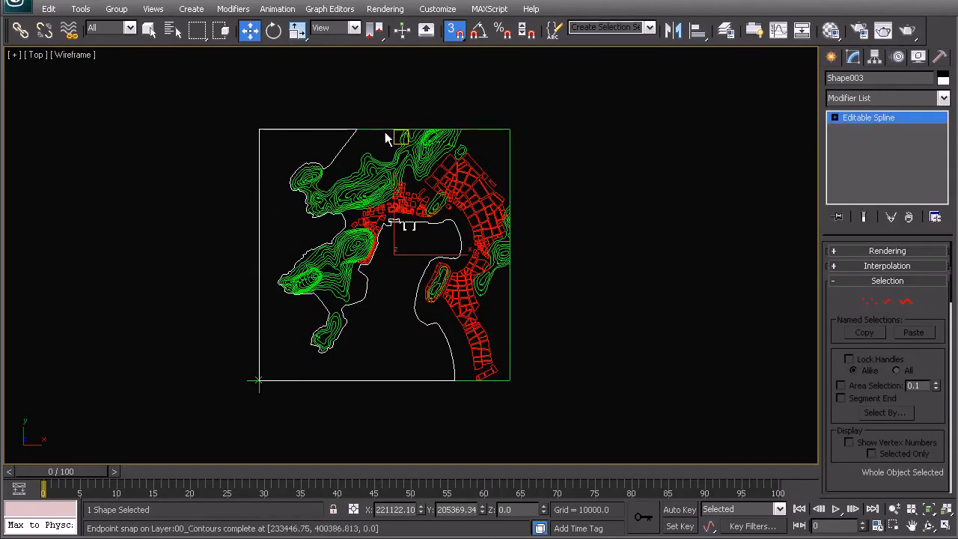
pyautogui.click(500, 337)
pyautogui.scroll(5, 499, 337)
pyautogui.scroll(-5, 456, 253)
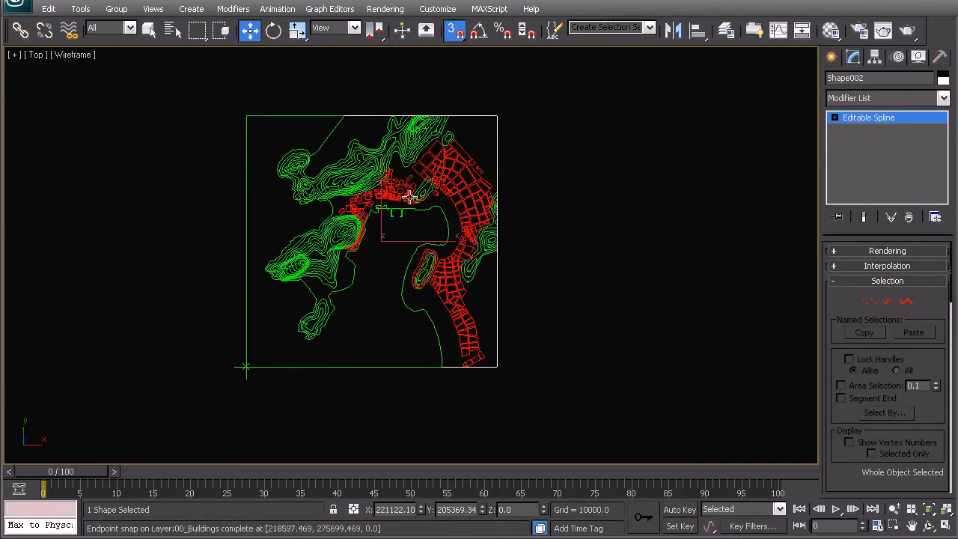
pyautogui.click(583, 172)
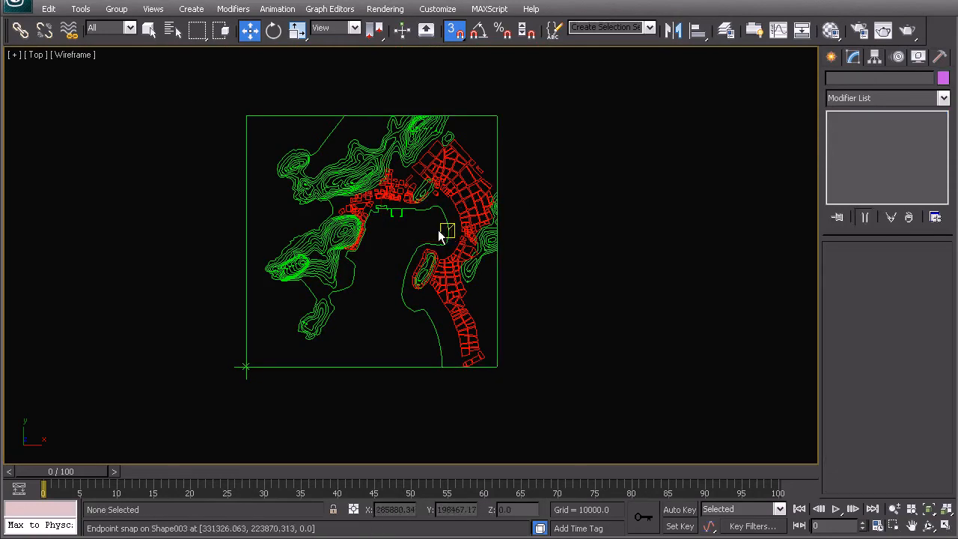
# Select the complete contours object and enter its spline level at the western hill with the elevation labels.
pyautogui.scroll(3, 344, 247)
pyautogui.click(236, 285)
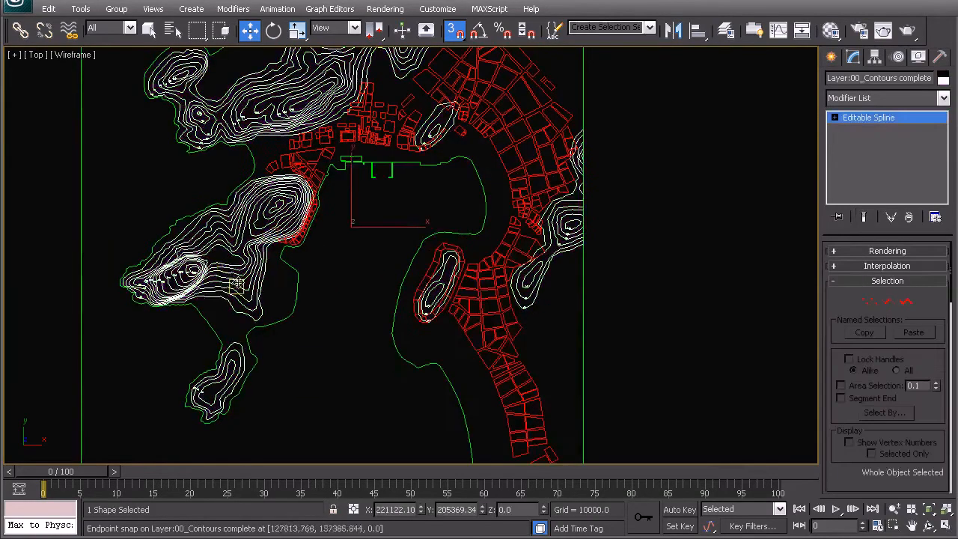
pyautogui.moveTo(237, 285); pyautogui.dragTo(411, 267, button='middle')
pyautogui.scroll(3, 393, 217)
pyautogui.moveTo(290, 261); pyautogui.dragTo(443, 251, button='middle')
pyautogui.scroll(2, 446, 250)
pyautogui.scroll(1, 446, 253)
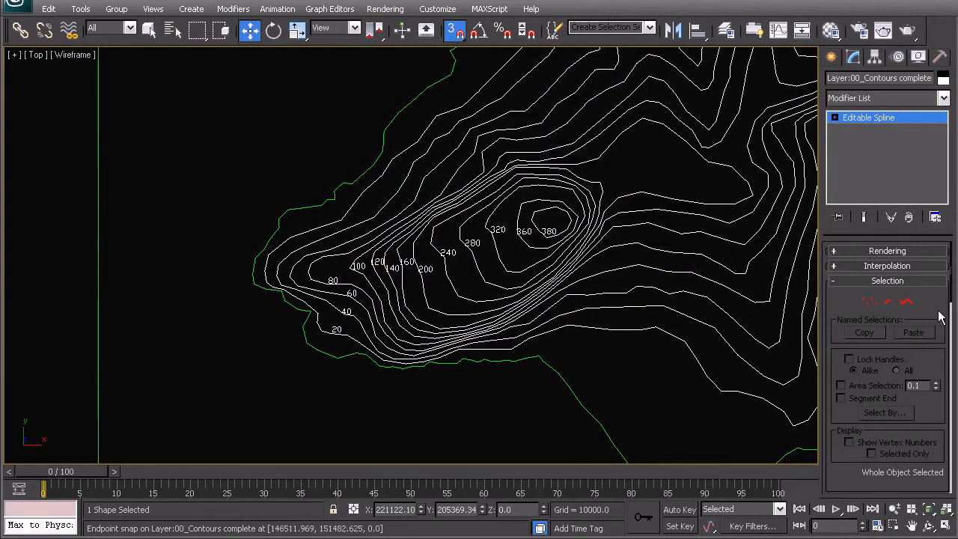
pyautogui.click(906, 301)
# Turn snapping off and select the western hill's contour splines, leaving out the elevation number labels.
pyautogui.moveTo(613, 249); pyautogui.dragTo(555, 241, button='middle')
pyautogui.scroll(3, 554, 245)
pyautogui.moveTo(620, 355); pyautogui.dragTo(457, 271, button='middle')
pyautogui.scroll(-1, 458, 271)
pyautogui.press('s')
pyautogui.moveTo(544, 367); pyautogui.dragTo(458, 151)
pyautogui.moveTo(266, 253); pyautogui.dragTo(649, 193, button='middle')
pyautogui.scroll(-6, 522, 211)
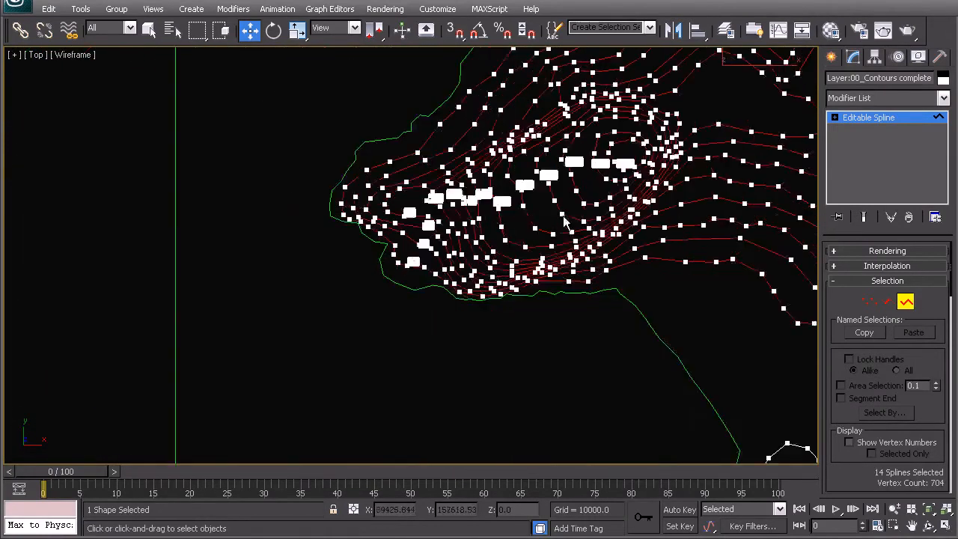
# Add the contour splines of the small southwestern hill to the selection, without the number labels.
pyautogui.moveTo(660, 226); pyautogui.dragTo(566, 95, button='middle')
pyautogui.scroll(3, 588, 173)
pyautogui.keyDown('ctrl'); pyautogui.moveTo(716, 354); pyautogui.dragTo(533, 244); pyautogui.keyUp('ctrl')
pyautogui.scroll(-3, 558, 236)
# Add the contour splines of the large hill north of the harbour to the selection, without the number labels.
pyautogui.moveTo(610, 157); pyautogui.dragTo(464, 375, button='middle')
pyautogui.moveTo(506, 186); pyautogui.dragTo(483, 374, button='middle')
pyautogui.moveTo(466, 253); pyautogui.dragTo(495, 362, button='middle')
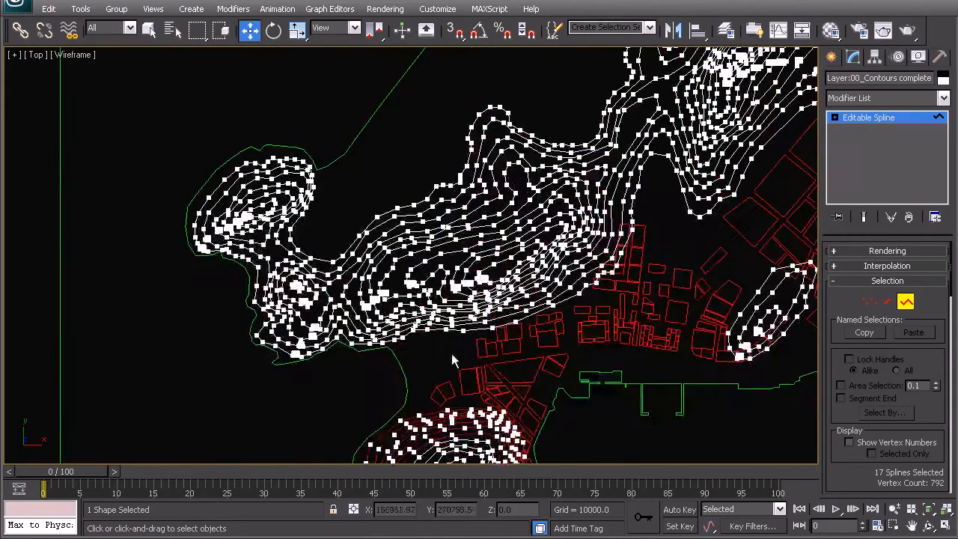
pyautogui.scroll(2, 438, 353)
pyautogui.scroll(2, 517, 250)
pyautogui.scroll(2, 507, 267)
pyautogui.keyDown('ctrl'); pyautogui.moveTo(620, 231); pyautogui.dragTo(551, 126); pyautogui.keyUp('ctrl')
pyautogui.keyDown('ctrl'); pyautogui.moveTo(676, 304); pyautogui.dragTo(423, 240); pyautogui.keyUp('ctrl')
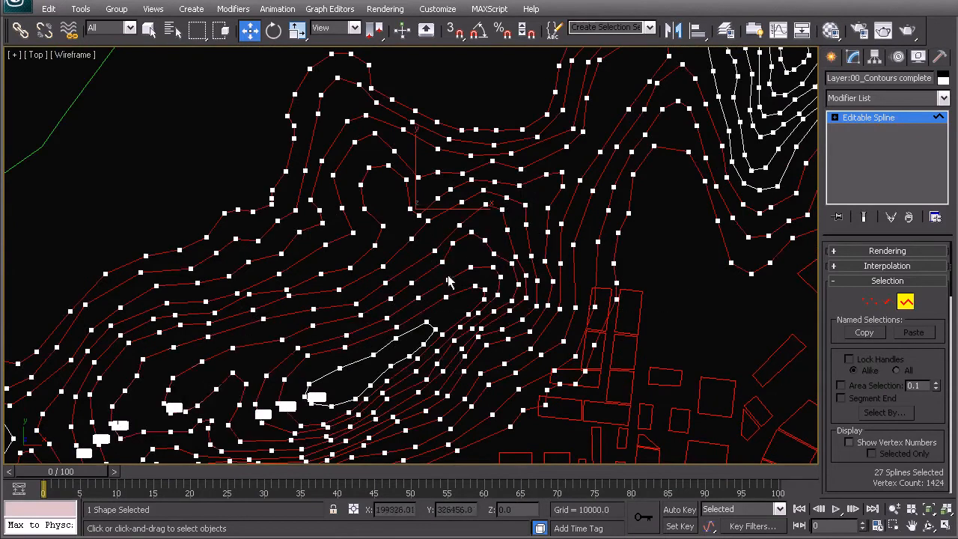
pyautogui.keyDown('ctrl'); pyautogui.moveTo(637, 373); pyautogui.dragTo(394, 303); pyautogui.keyUp('ctrl')
pyautogui.moveTo(313, 281); pyautogui.dragTo(592, 271, button='middle')
pyautogui.scroll(-4, 592, 271)
pyautogui.scroll(5, 367, 245)
# Add the closed contour splines around the small peak labelled 100 and 120 to the selection.
pyautogui.moveTo(408, 451); pyautogui.dragTo(519, 273, button='middle')
pyautogui.scroll(2, 518, 273)
pyautogui.keyDown('ctrl'); pyautogui.moveTo(702, 124); pyautogui.dragTo(589, 241); pyautogui.keyUp('ctrl')
pyautogui.keyDown('ctrl'); pyautogui.moveTo(647, 109); pyautogui.dragTo(542, 247); pyautogui.keyUp('ctrl')
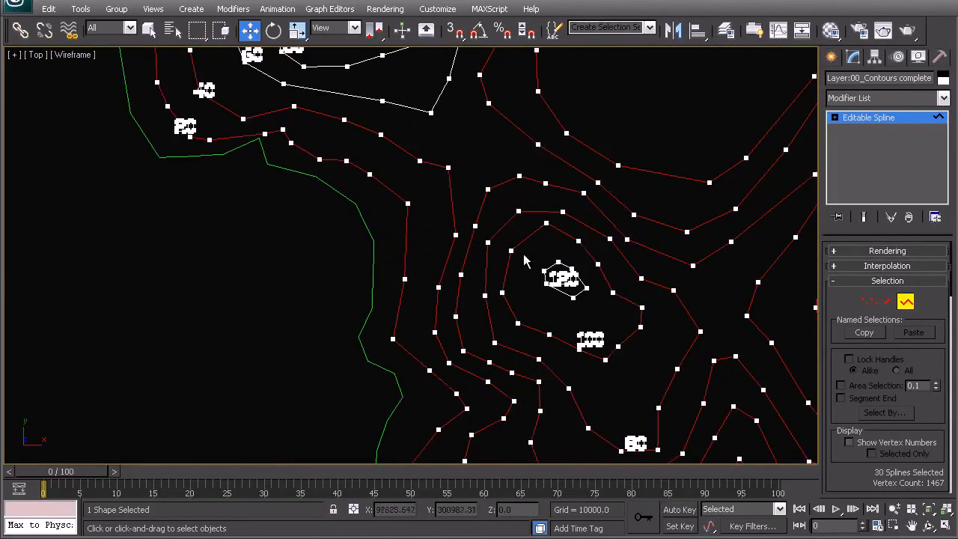
pyautogui.keyDown('ctrl'); pyautogui.click(576, 295); pyautogui.keyUp('ctrl')
# Add the remaining contour splines of the northwestern hill to the selection, without the number labels.
pyautogui.scroll(-4, 534, 329)
pyautogui.moveTo(492, 229); pyautogui.dragTo(455, 329, button='middle')
pyautogui.scroll(2, 449, 319)
pyautogui.keyDown('ctrl'); pyautogui.moveTo(579, 188); pyautogui.dragTo(389, 151); pyautogui.keyUp('ctrl')
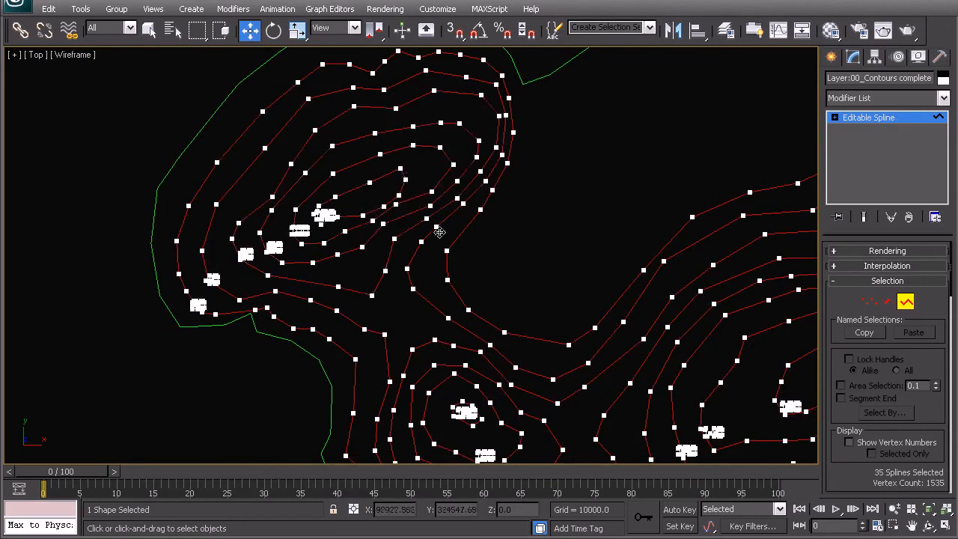
# Add the three contour splines of the small oval hill among the buildings north of the harbour to the selection.
pyautogui.scroll(-6, 439, 242)
pyautogui.moveTo(801, 305); pyautogui.dragTo(482, 175, button='middle')
pyautogui.scroll(5, 420, 257)
pyautogui.moveTo(312, 122); pyautogui.dragTo(502, 235, button='middle')
pyautogui.keyDown('ctrl'); pyautogui.moveTo(591, 266); pyautogui.dragTo(417, 180); pyautogui.keyUp('ctrl')
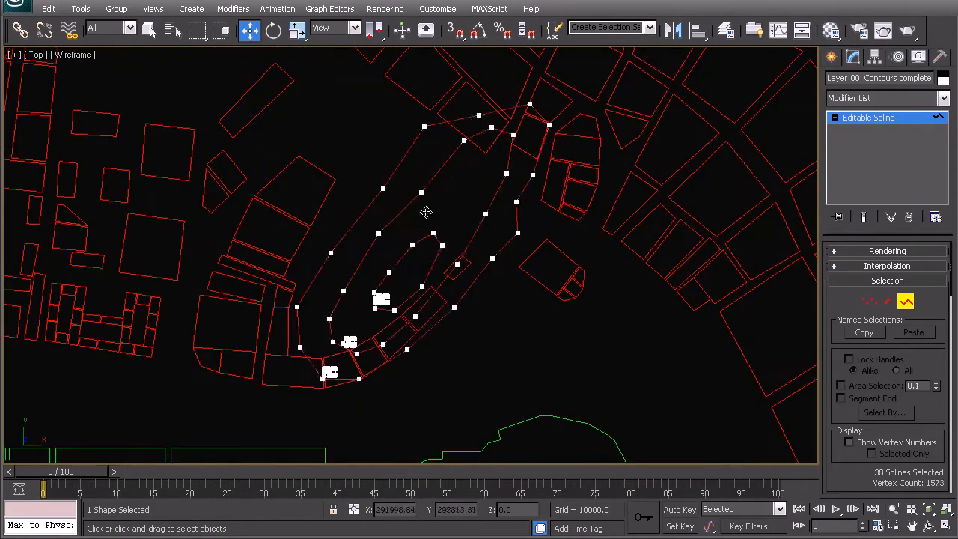
# Add the contour splines of the oval hill east of the harbour and of the hill on the eastern map edge.
pyautogui.scroll(-6, 419, 184)
pyautogui.moveTo(557, 389); pyautogui.dragTo(447, 195, button='middle')
pyautogui.scroll(3, 473, 200)
pyautogui.keyDown('ctrl'); pyautogui.moveTo(549, 275); pyautogui.dragTo(450, 212); pyautogui.keyUp('ctrl')
pyautogui.scroll(4, 466, 213)
pyautogui.moveTo(600, 176); pyautogui.dragTo(390, 370, button='middle')
pyautogui.keyDown('ctrl'); pyautogui.moveTo(669, 322); pyautogui.dragTo(548, 156); pyautogui.keyUp('ctrl')
pyautogui.scroll(-3, 553, 189)
pyautogui.scroll(3, 477, 118)
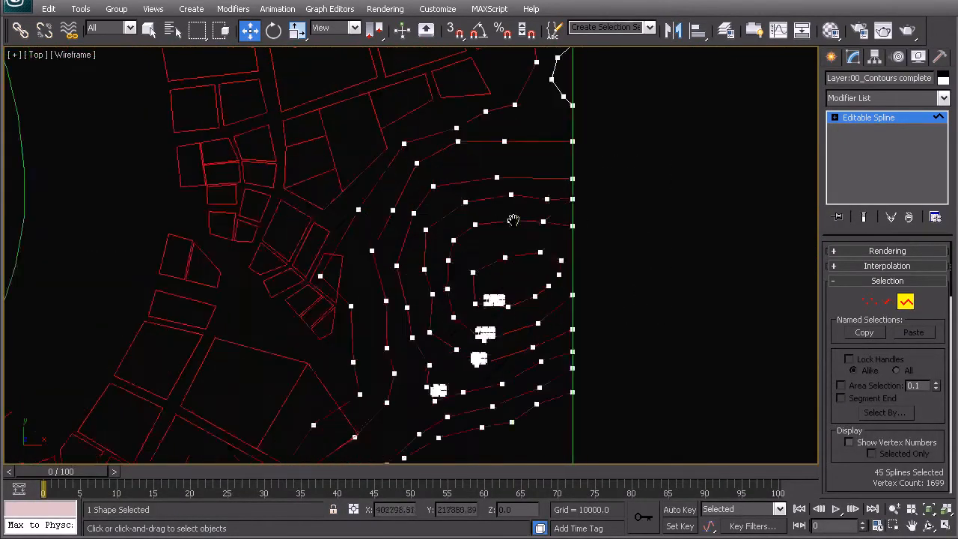
# Add the remaining contour splines farther north along the eastern map edge to the selection.
pyautogui.moveTo(536, 126); pyautogui.dragTo(468, 367, button='middle')
pyautogui.keyDown('ctrl'); pyautogui.moveTo(584, 296); pyautogui.dragTo(507, 247); pyautogui.keyUp('ctrl')
pyautogui.moveTo(531, 210); pyautogui.dragTo(497, 382, button='middle')
pyautogui.keyDown('ctrl'); pyautogui.moveTo(588, 390); pyautogui.dragTo(409, 258); pyautogui.keyUp('ctrl')
pyautogui.scroll(-6, 510, 245)
# Add the contour splines of the hills at the northern map edge to the selection, without the number labels.
pyautogui.moveTo(317, 159); pyautogui.dragTo(497, 317, button='middle')
pyautogui.scroll(3, 650, 219)
pyautogui.keyDown('ctrl'); pyautogui.moveTo(655, 215); pyautogui.dragTo(527, 138); pyautogui.keyUp('ctrl')
pyautogui.moveTo(467, 152); pyautogui.dragTo(541, 302, button='middle')
pyautogui.scroll(3, 520, 225)
pyautogui.keyDown('ctrl'); pyautogui.moveTo(750, 141); pyautogui.dragTo(256, 241); pyautogui.keyUp('ctrl')
pyautogui.moveTo(512, 313); pyautogui.dragTo(587, 93, button='middle')
pyautogui.scroll(-6, 508, 225)
pyautogui.moveTo(359, 340); pyautogui.dragTo(522, 172, button='middle')
pyautogui.scroll(4, 365, 187)
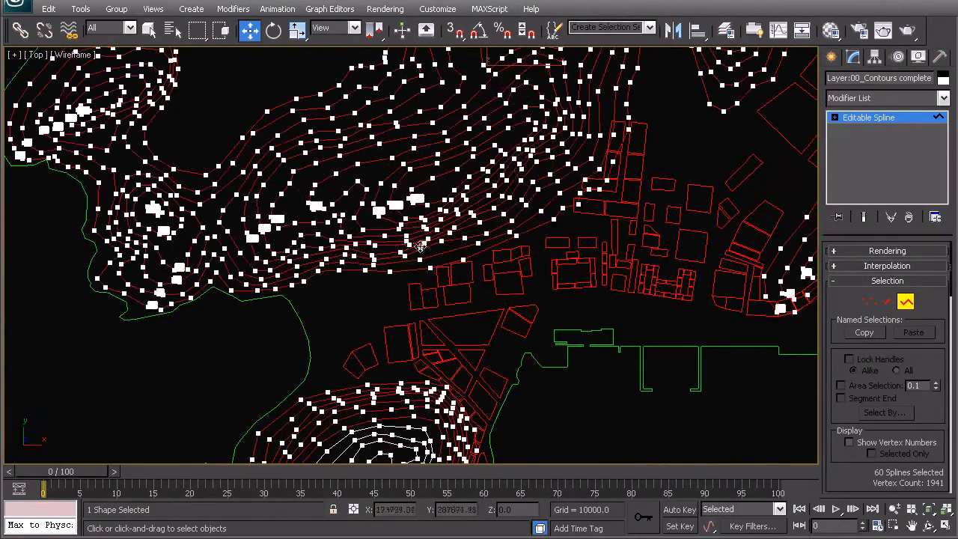
# Add the inner contour splines of the hilltop just west of the harbour to complete the selection.
pyautogui.scroll(-4, 421, 247)
pyautogui.moveTo(444, 359); pyautogui.dragTo(524, 107, button='middle')
pyautogui.scroll(4, 395, 227)
pyautogui.moveTo(332, 140); pyautogui.dragTo(271, 328, button='middle')
pyautogui.scroll(2, 483, 170)
pyautogui.moveTo(527, 131); pyautogui.dragTo(464, 239, button='middle')
pyautogui.keyDown('ctrl'); pyautogui.moveTo(464, 228); pyautogui.dragTo(463, 228); pyautogui.keyUp('ctrl')
pyautogui.scroll(-4, 492, 238)
pyautogui.moveTo(463, 313); pyautogui.dragTo(429, 309, button='middle')
pyautogui.scroll(3, 464, 145)
pyautogui.scroll(2, 458, 239)
pyautogui.scroll(-4, 534, 223)
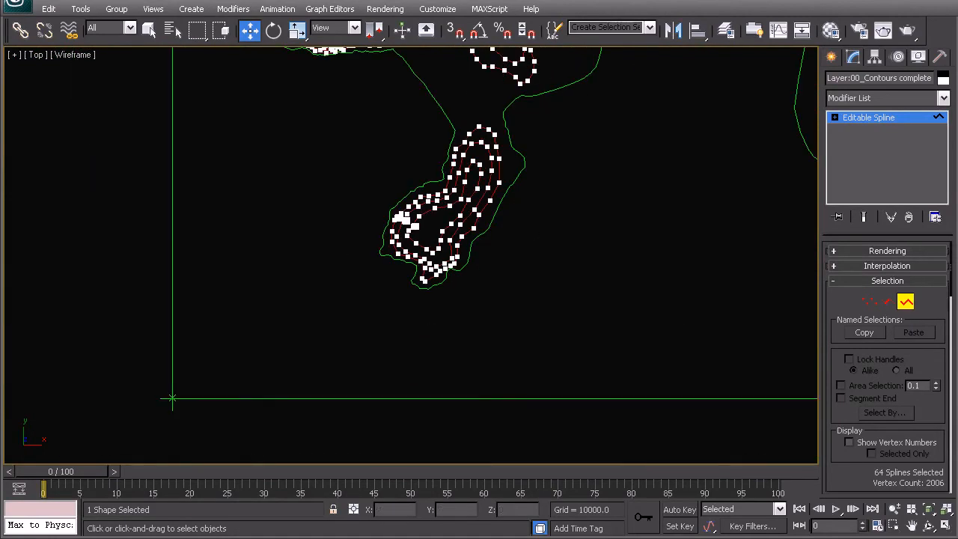
# Detach the selected contour splines from the contours object as a separate shape and leave spline editing.
pyautogui.moveTo(953, 284); pyautogui.dragTo(956, 423)
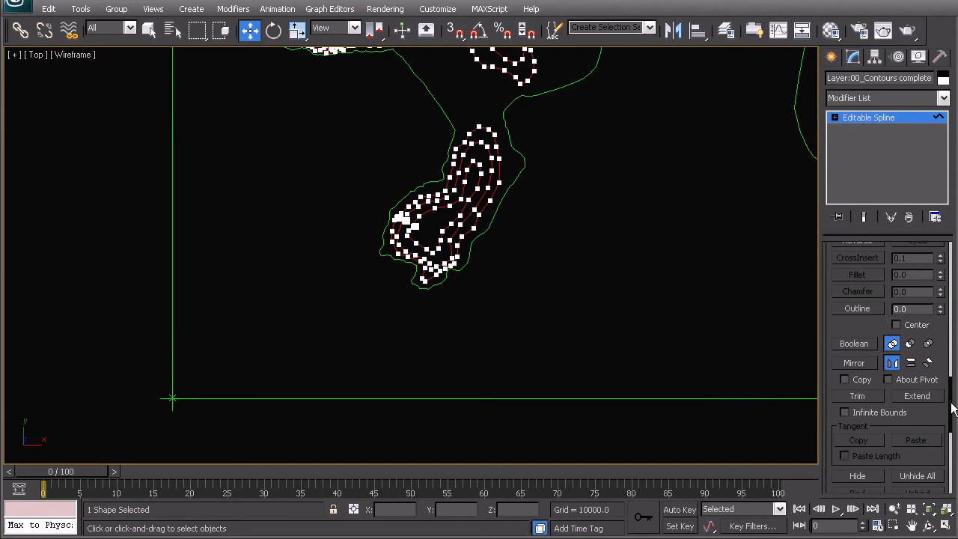
pyautogui.scroll(-5, 954, 408)
pyautogui.click(857, 378)
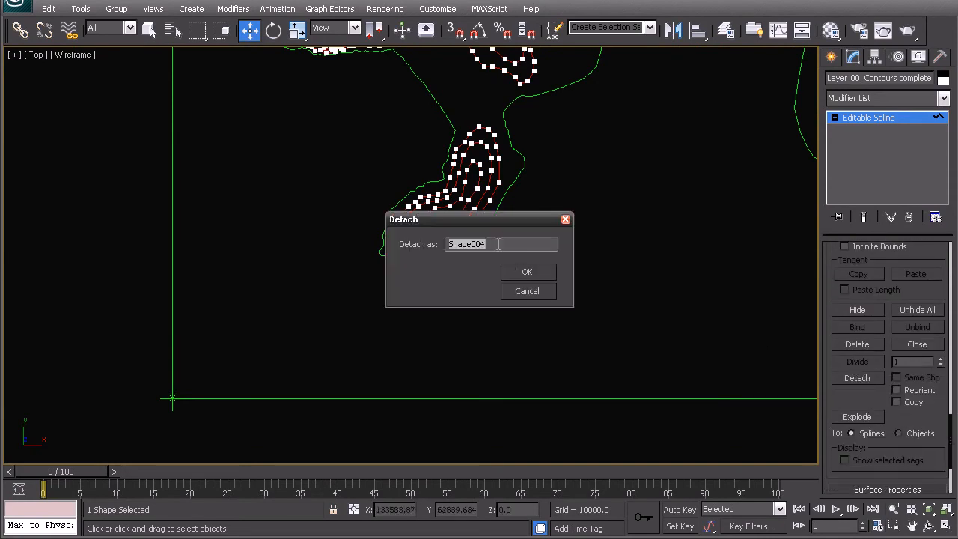
pyautogui.click(525, 272)
pyautogui.click(516, 250)
# Isolate the detached hill contours shape and clear the selection.
pyautogui.click(456, 202)
pyautogui.rightClick(408, 201)
pyautogui.click(459, 125)
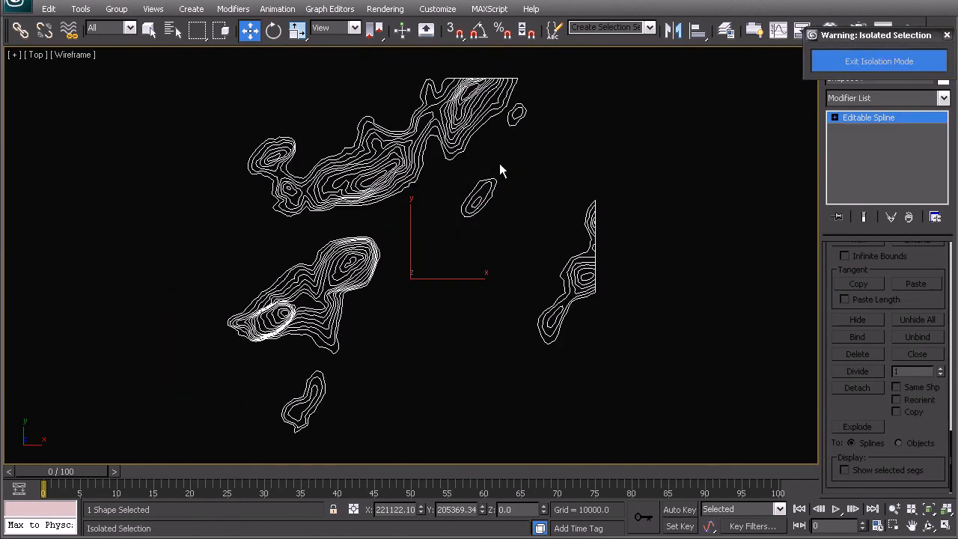
pyautogui.click(506, 163)
# Examine the isolated contours hill by hill for missing contour lines and leftover number labels.
pyautogui.scroll(3, 284, 319)
pyautogui.scroll(2, 285, 319)
pyautogui.moveTo(248, 325); pyautogui.dragTo(375, 461, button='middle')
pyautogui.moveTo(454, 178); pyautogui.dragTo(222, 239, button='middle')
pyautogui.moveTo(496, 340); pyautogui.dragTo(174, 134, button='middle')
pyautogui.moveTo(306, 317); pyautogui.dragTo(129, 436, button='middle')
pyautogui.moveTo(477, 293); pyautogui.dragTo(385, 378, button='middle')
pyautogui.scroll(-2, 247, 252)
pyautogui.moveTo(237, 200); pyautogui.dragTo(176, 226, button='middle')
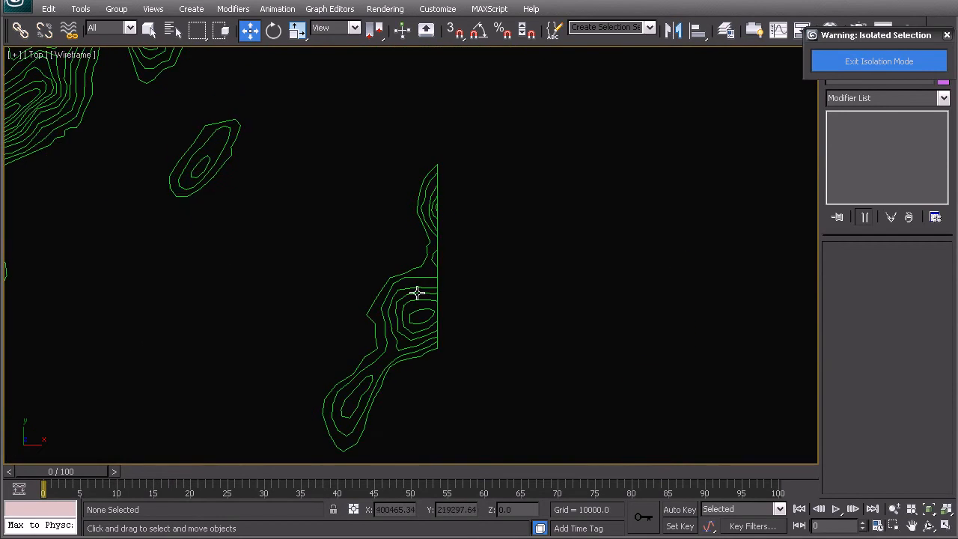
# Delete the straight vertical border segments along the east edge of the hill contours shape, using segment-level editing with window selection.
pyautogui.click(410, 289)
pyautogui.scroll(2, 419, 313)
pyautogui.moveTo(950, 456); pyautogui.dragTo(949, 259)
pyautogui.click(888, 303)
pyautogui.click(221, 31)
pyautogui.moveTo(450, 409); pyautogui.dragTo(450, 410)
pyautogui.press('Delete')
# Delete the straight horizontal border segments along the north edge of the hill contours and leave segment editing.
pyautogui.scroll(-3, 417, 171)
pyautogui.moveTo(385, 166); pyautogui.dragTo(464, 374, button='middle')
pyautogui.scroll(2, 365, 279)
pyautogui.scroll(3, 365, 278)
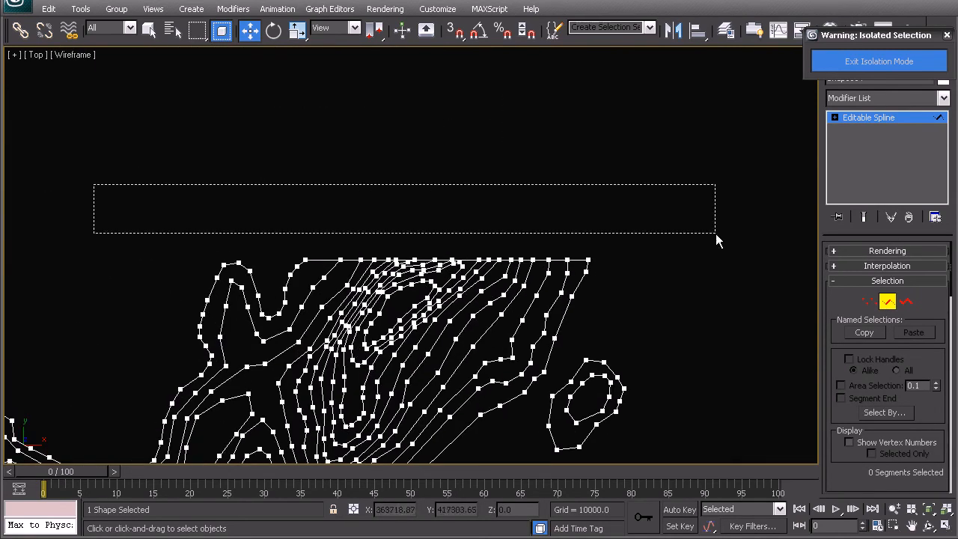
pyautogui.moveTo(735, 257); pyautogui.dragTo(739, 263)
pyautogui.scroll(-5, 499, 257)
pyautogui.moveTo(419, 371); pyautogui.dragTo(535, 184, button='middle')
pyautogui.scroll(5, 378, 328)
pyautogui.moveTo(339, 297); pyautogui.dragTo(341, 443, button='middle')
pyautogui.scroll(-3, 374, 374)
pyautogui.rightClick(460, 217)
pyautogui.click(438, 198)
# Open the hill contours shape for spline-level editing and exit isolation to bring back the rest of the map.
pyautogui.scroll(-3, 455, 212)
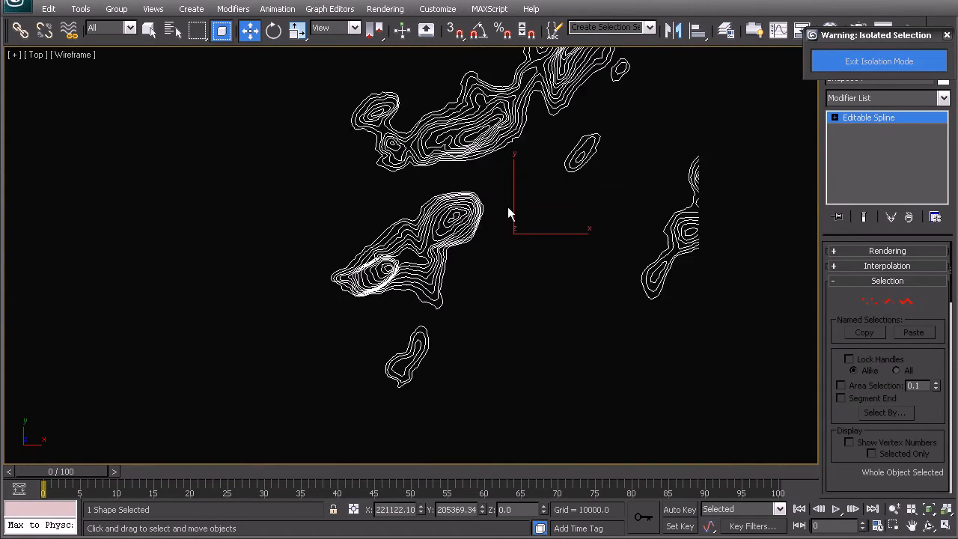
pyautogui.moveTo(456, 212); pyautogui.dragTo(334, 277, button='middle')
pyautogui.moveTo(434, 232); pyautogui.dragTo(458, 224, button='middle')
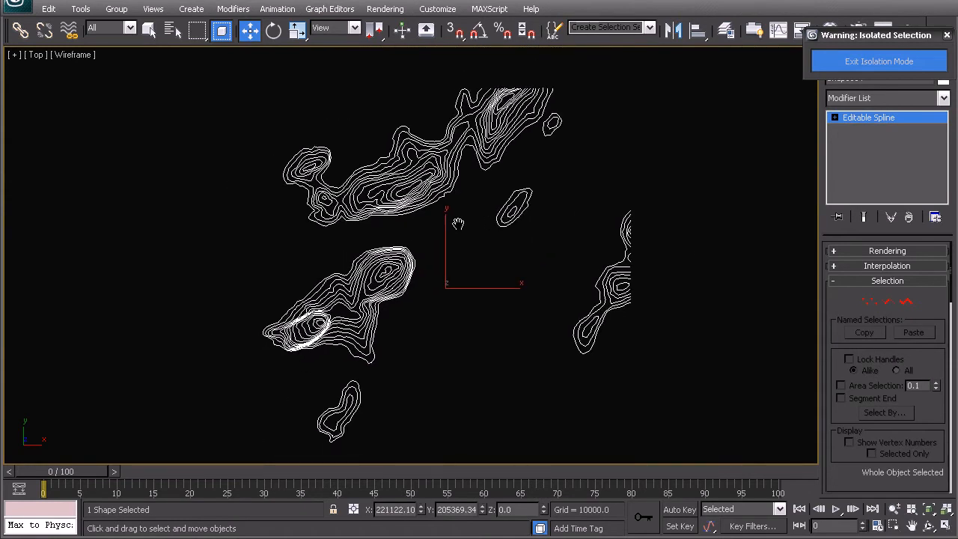
pyautogui.click(906, 301)
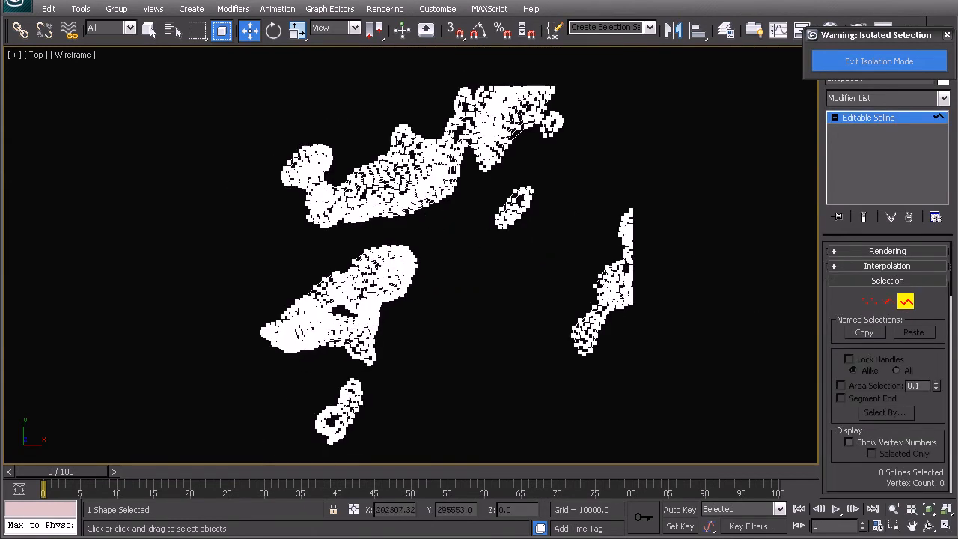
pyautogui.click(835, 65)
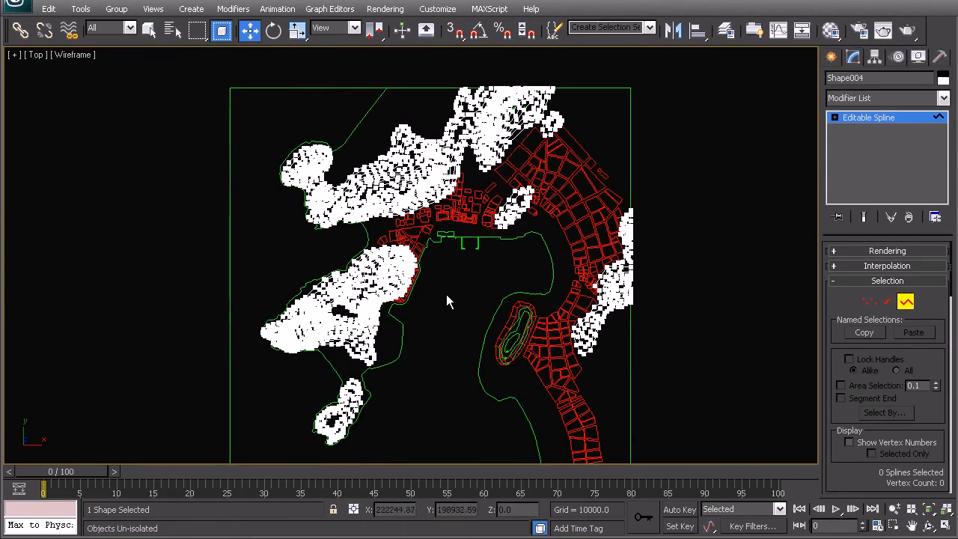
# Set the Z height of the innermost contour on the hill north of the harbour to match its 220 label.
pyautogui.scroll(3, 412, 249)
pyautogui.scroll(2, 447, 181)
pyautogui.scroll(2, 369, 194)
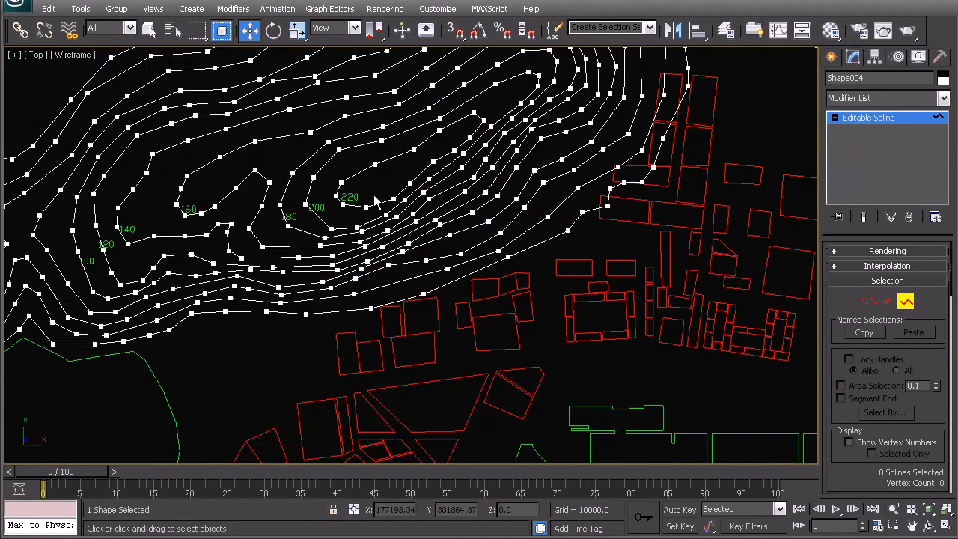
pyautogui.click(362, 217)
pyautogui.scroll(2, 357, 207)
pyautogui.moveTo(358, 207); pyautogui.dragTo(369, 313, button='middle')
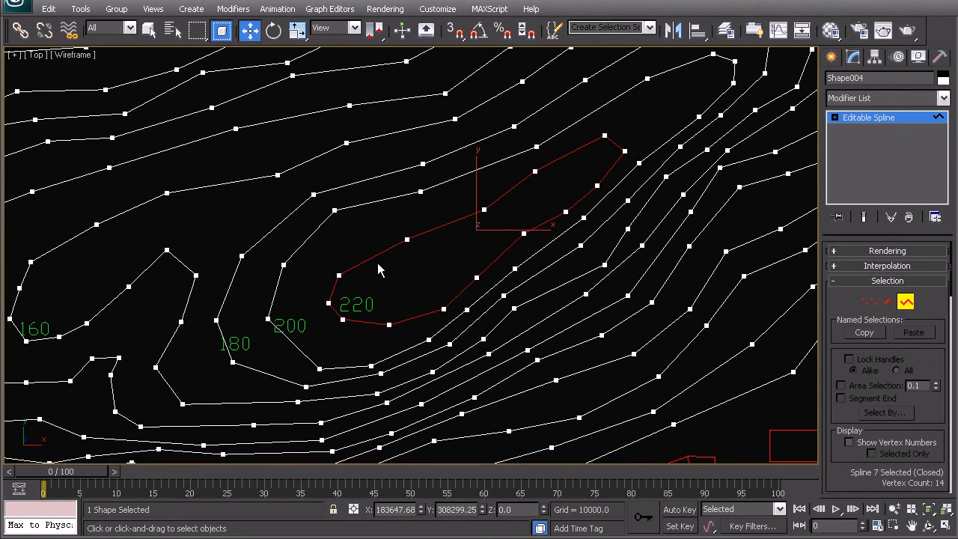
pyautogui.moveTo(407, 306); pyautogui.dragTo(414, 250, button='middle')
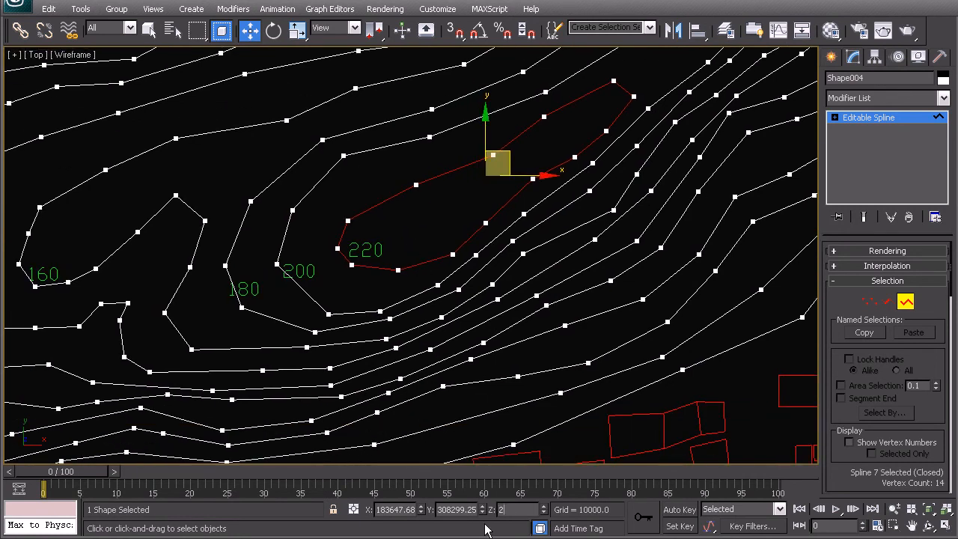
pyautogui.press('Return')
# Set the contours labelled 200 and 180 to Z heights of 200 and 180, and leave spline editing.
pyautogui.click(312, 295)
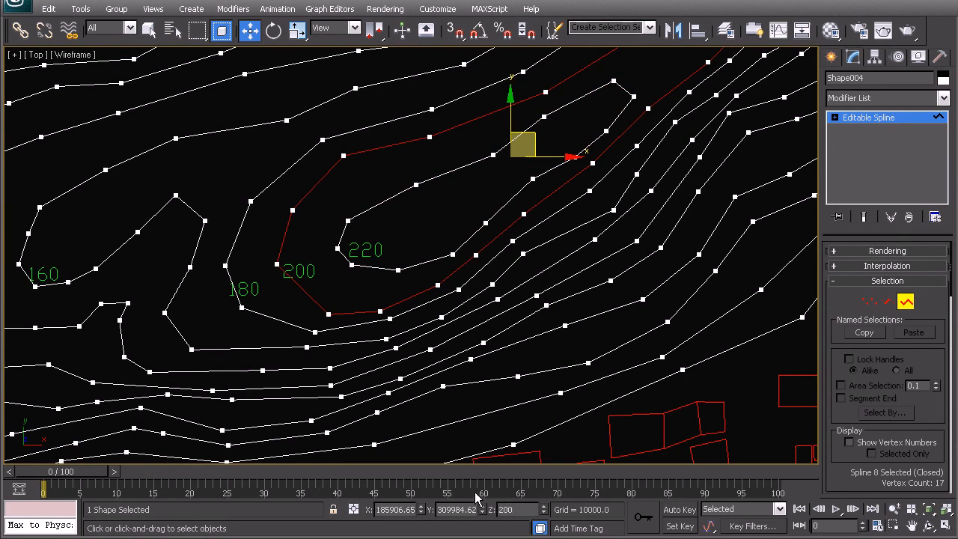
pyautogui.click(272, 330)
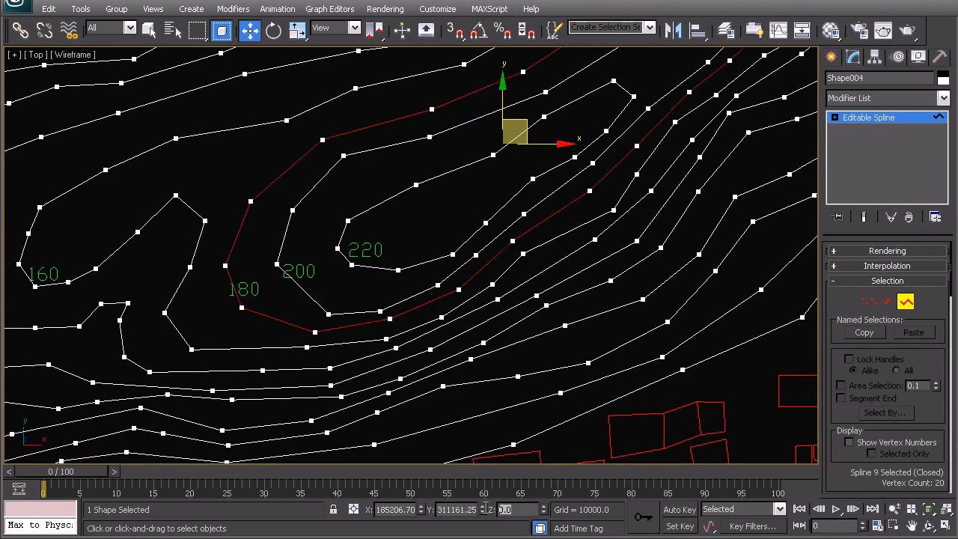
pyautogui.press('Return')
pyautogui.moveTo(290, 290); pyautogui.dragTo(374, 228, button='middle')
pyautogui.rightClick(365, 228)
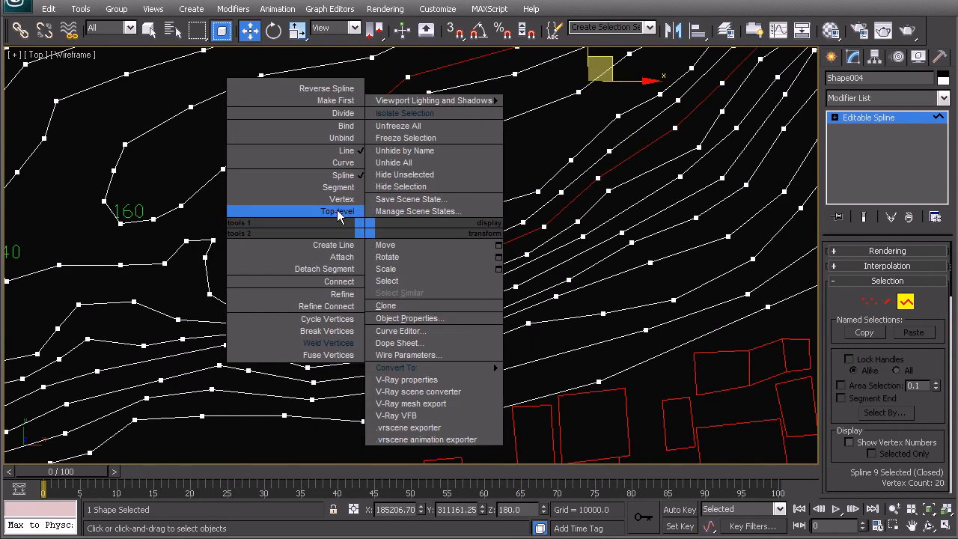
pyautogui.click(337, 213)
pyautogui.scroll(-10, 320, 225)
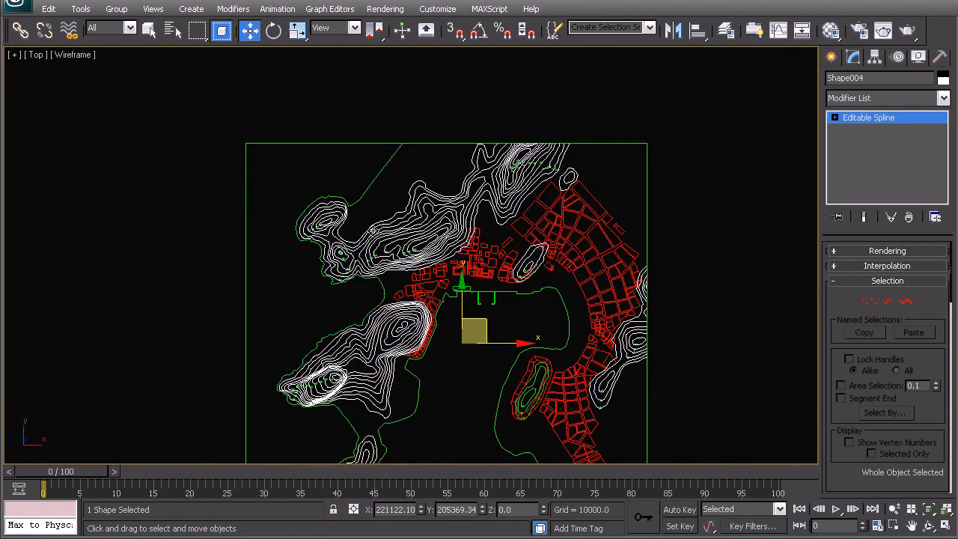
pyautogui.moveTo(425, 351); pyautogui.dragTo(404, 259, button='middle')
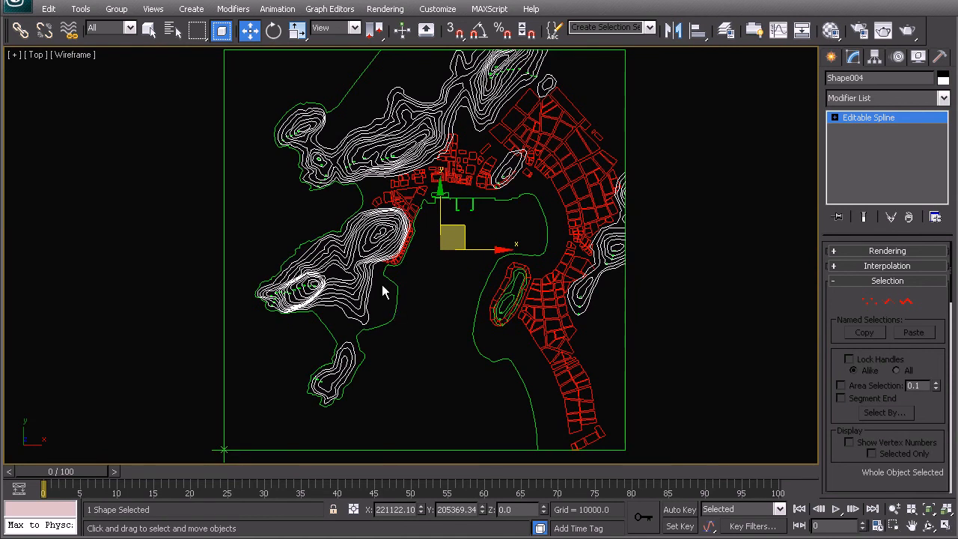
pyautogui.moveTo(397, 277); pyautogui.dragTo(438, 257, button='middle')
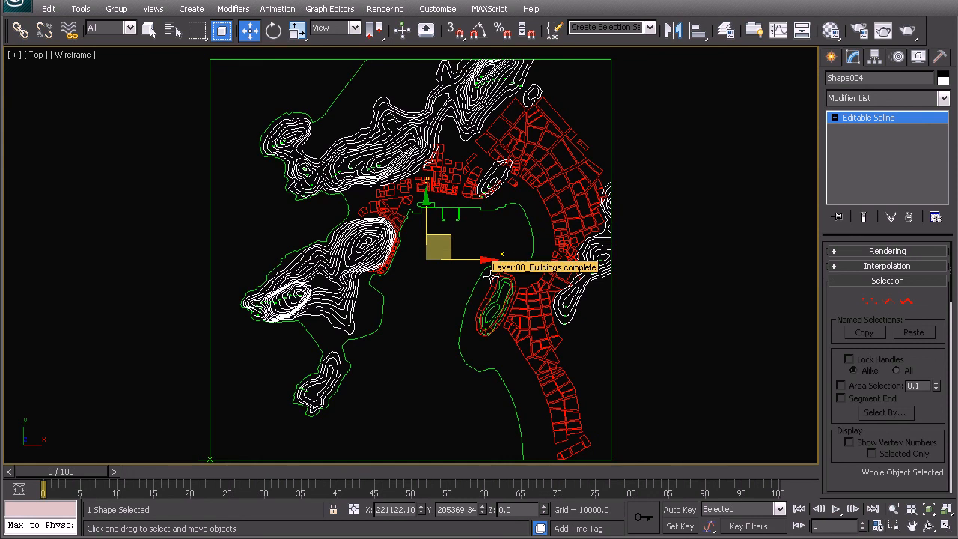
pyautogui.scroll(-3, 238, 223)
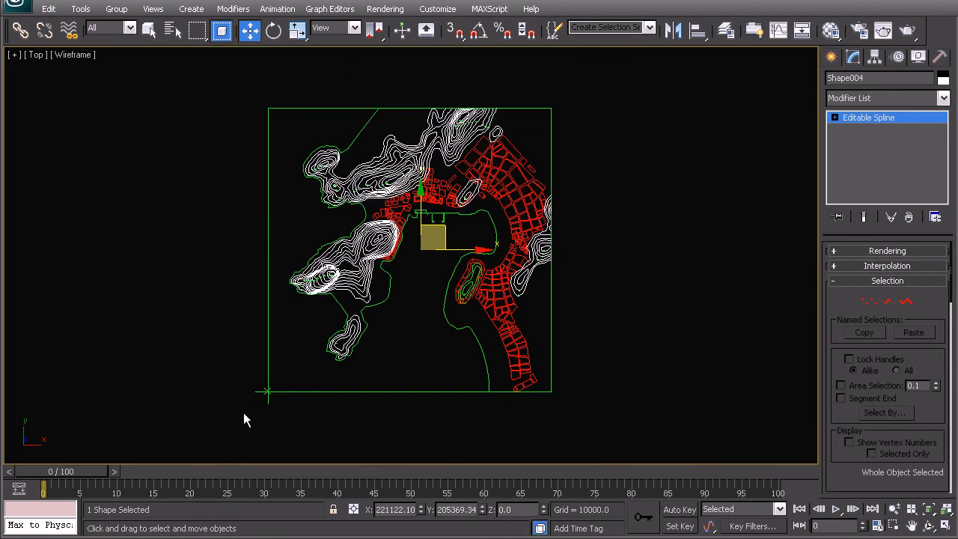
pyautogui.scroll(2, 449, 262)
pyautogui.moveTo(434, 328); pyautogui.dragTo(419, 290, button='middle')
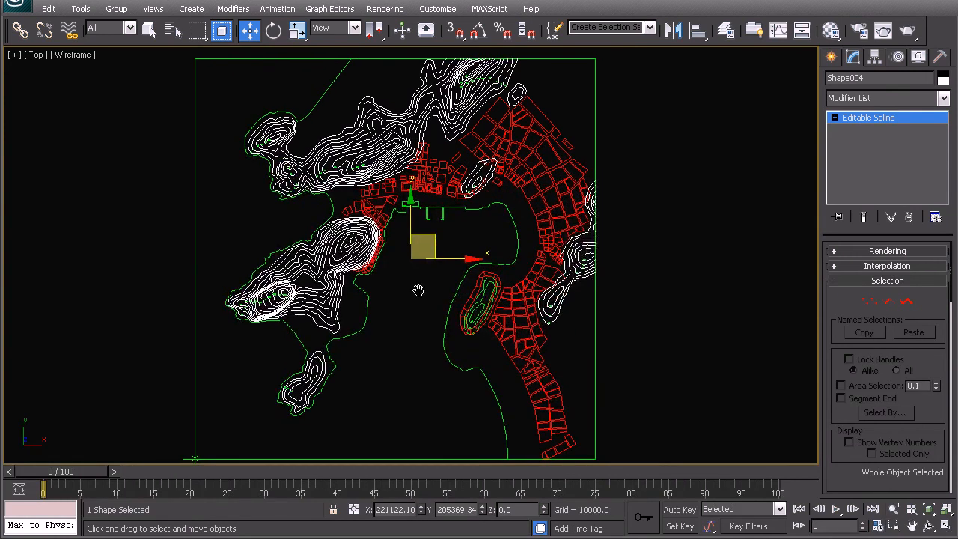